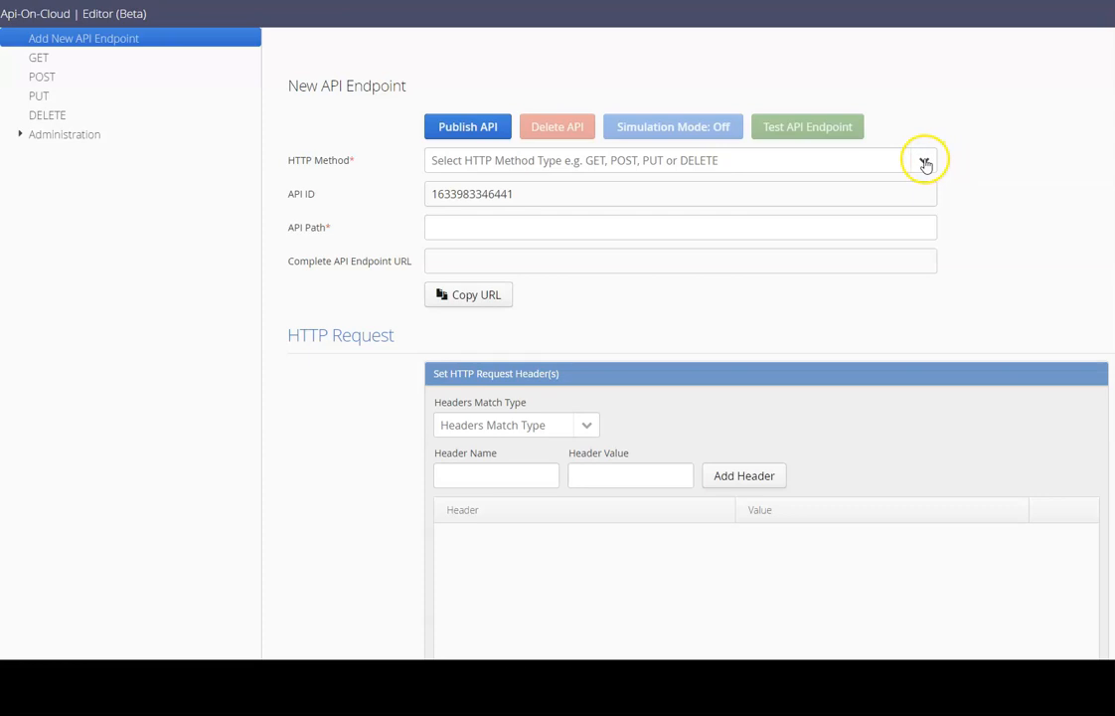
Set the new endpoint to the POST method with API path /product/add.
click(924, 160)
click(892, 225)
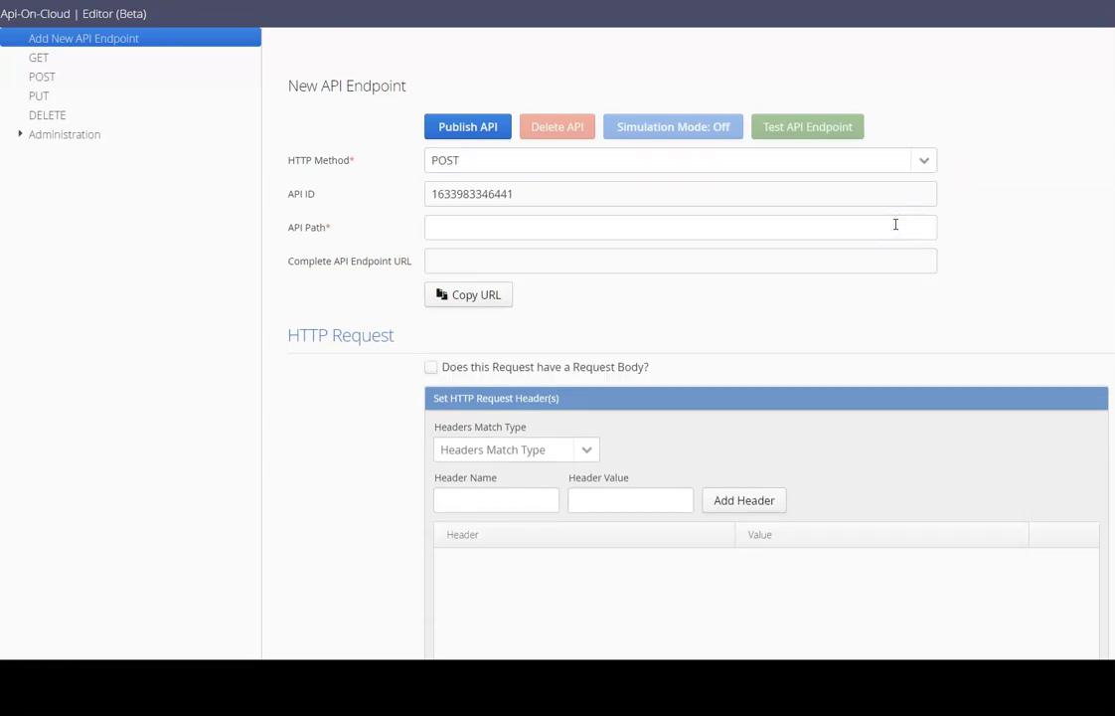
click(896, 225)
text(/)
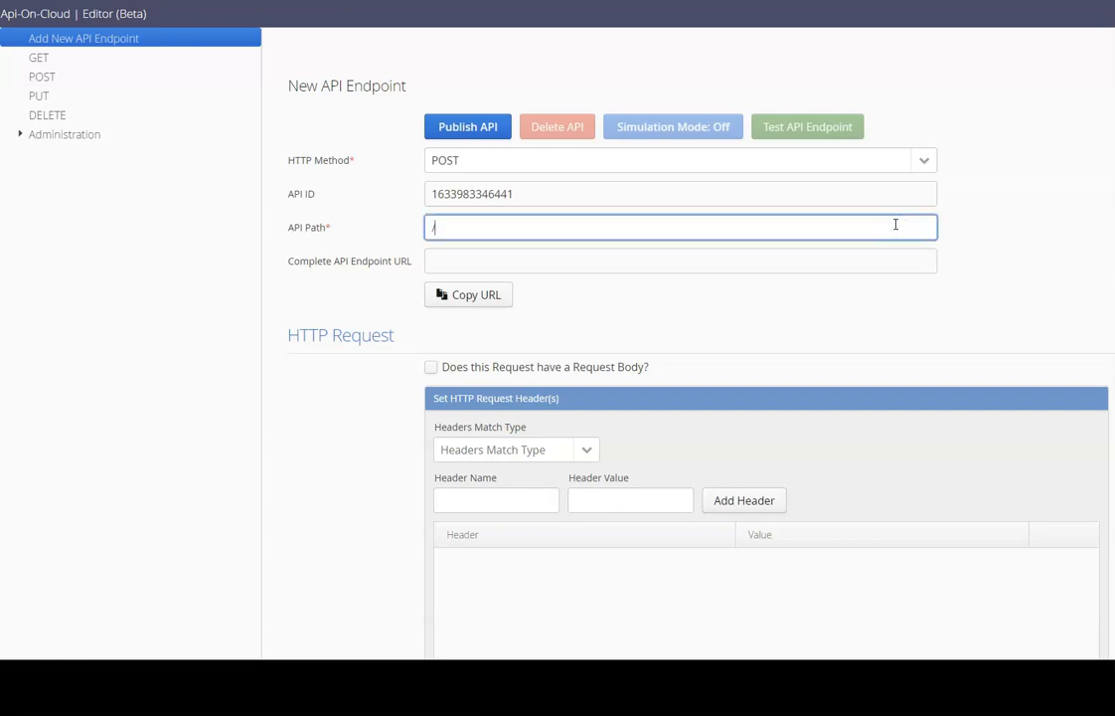
text(product/add)
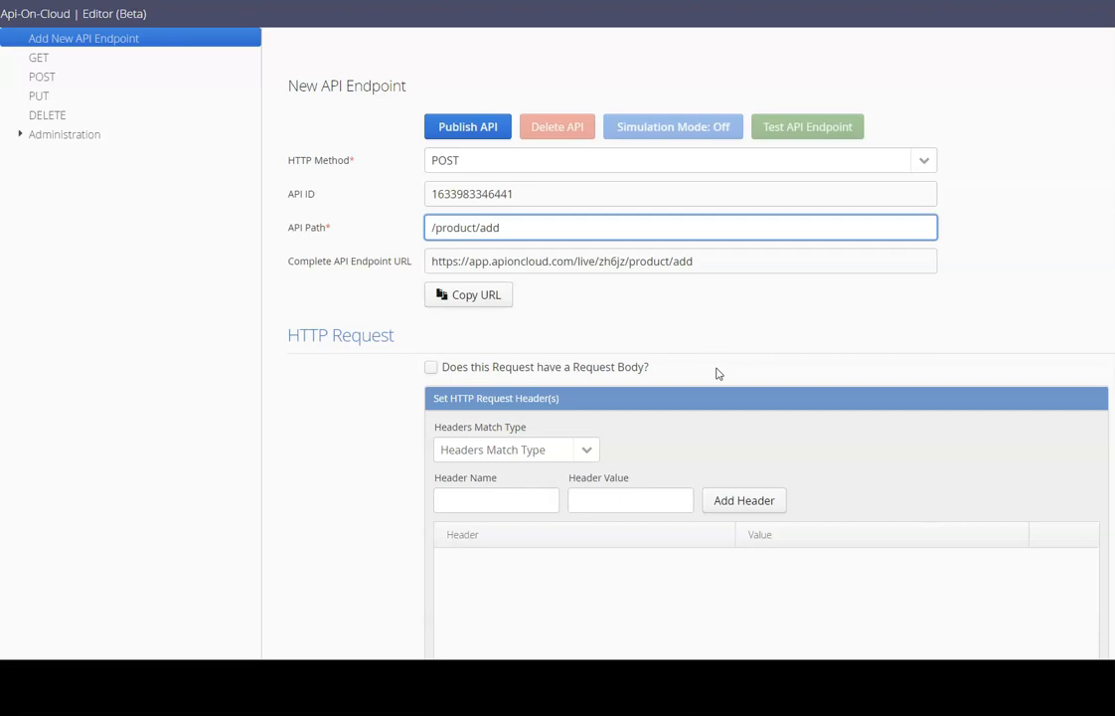
click(658, 371)
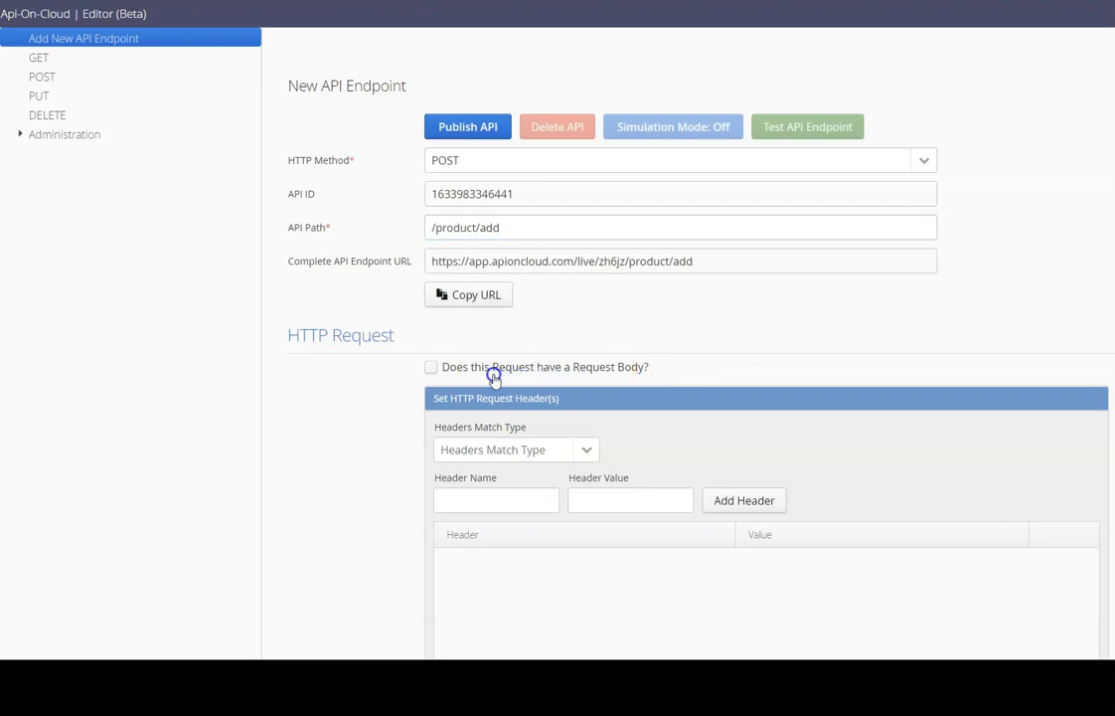
Add an exact-match application/json request body containing the pasted tv product JSON priced $650.00.
click(433, 368)
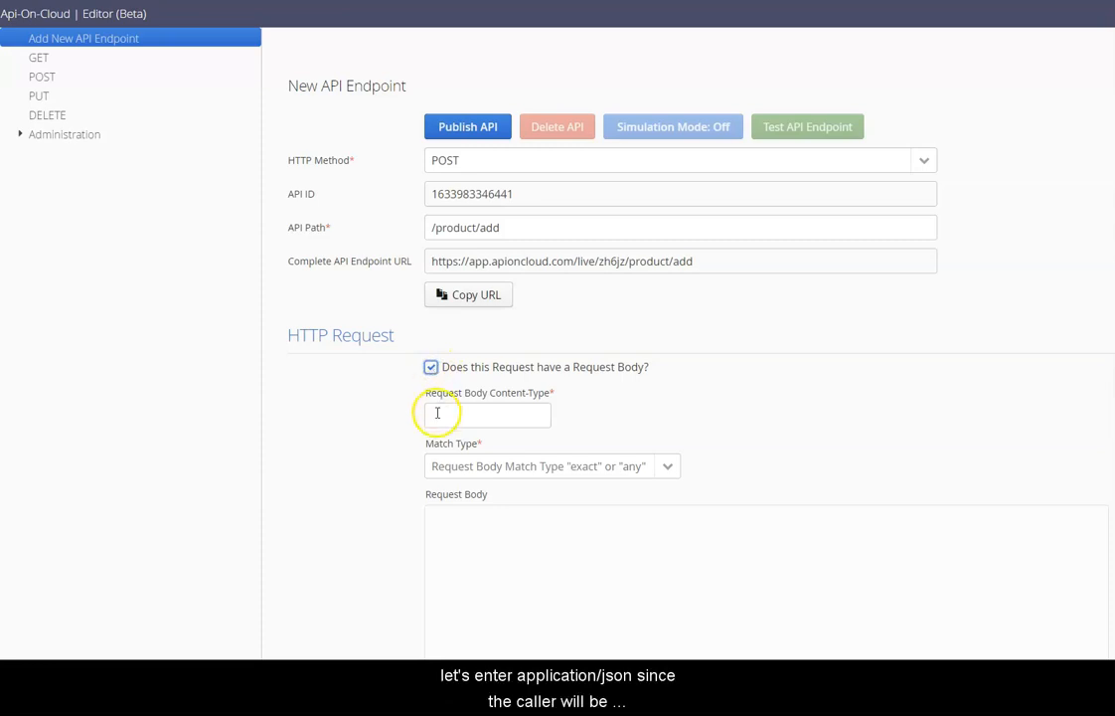
click(437, 413)
text(application/json)
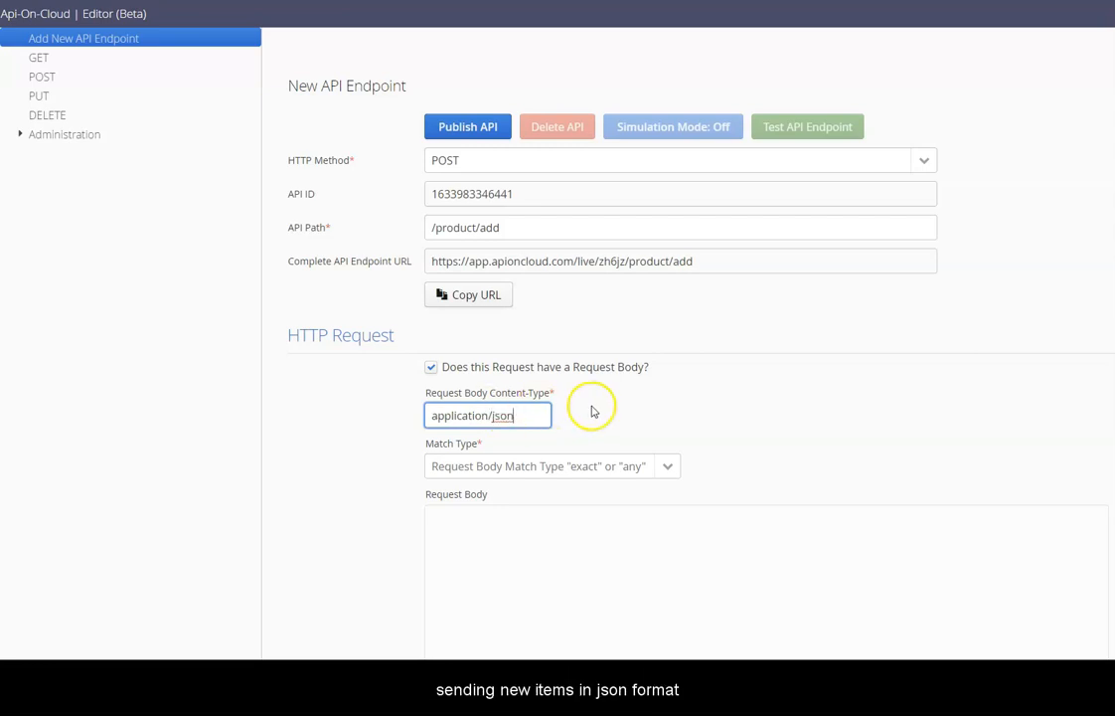
click(669, 469)
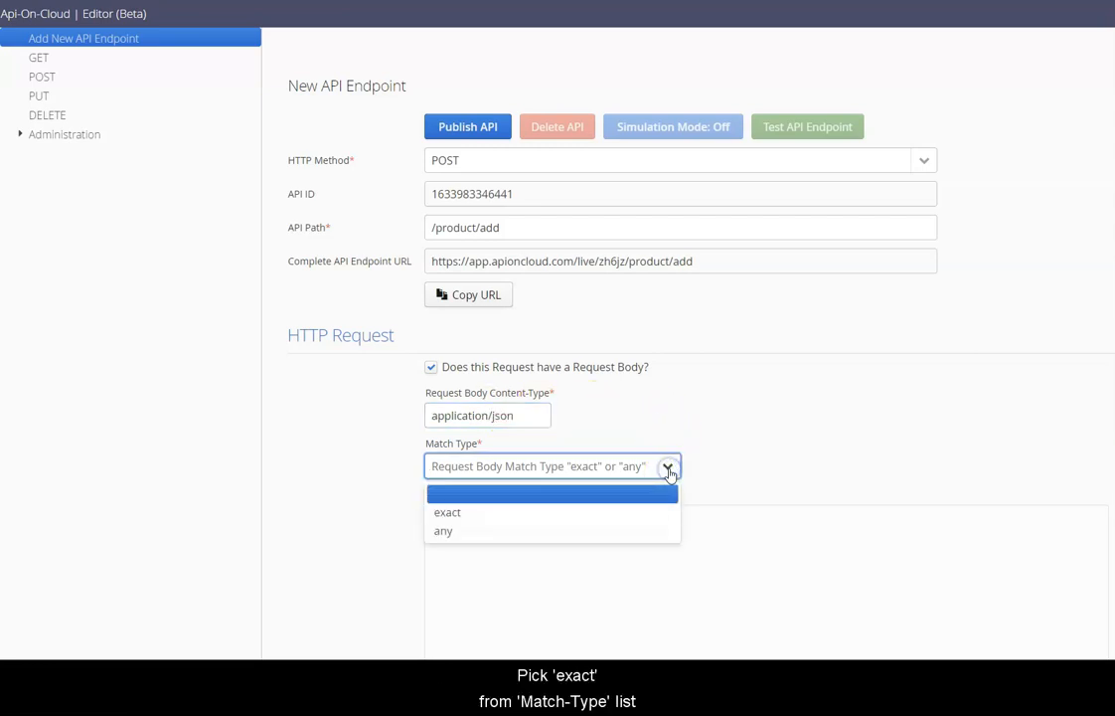
click(658, 509)
scroll(658, 506, down, 1)
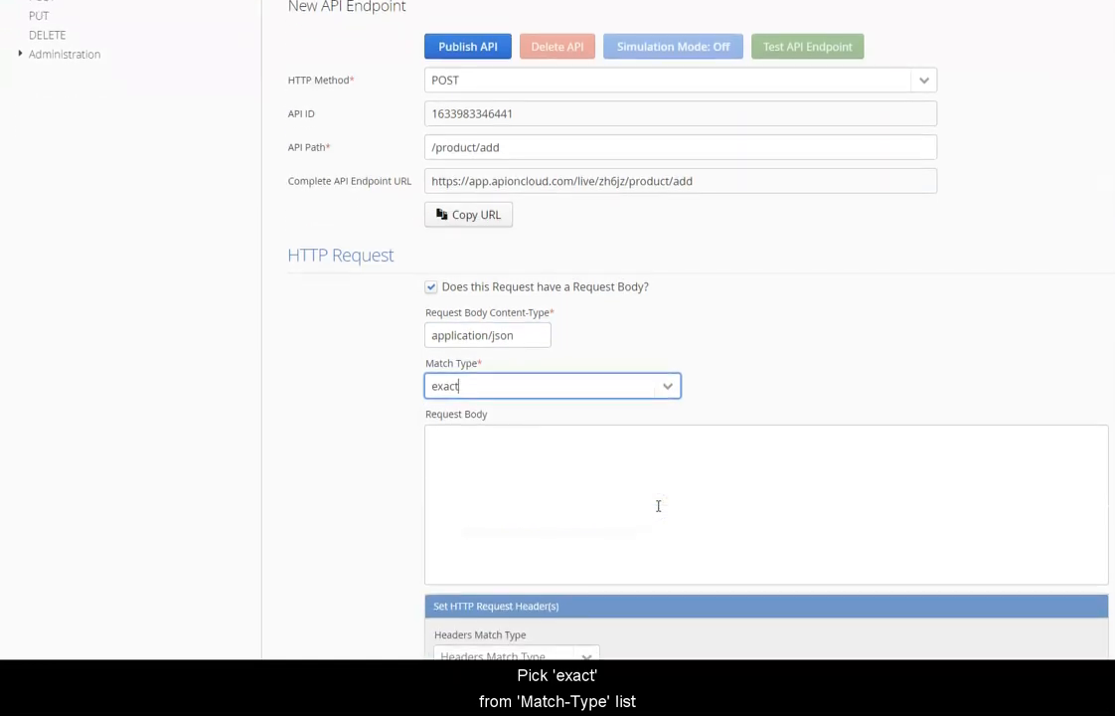
click(606, 463)
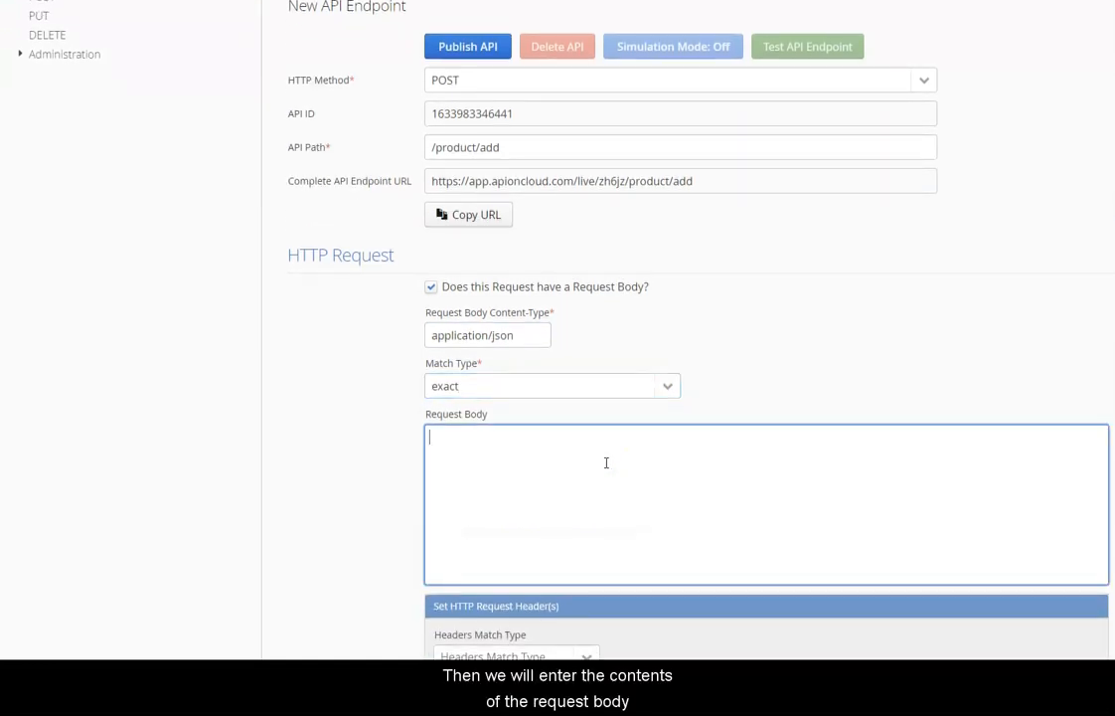
key(ctrl+v)
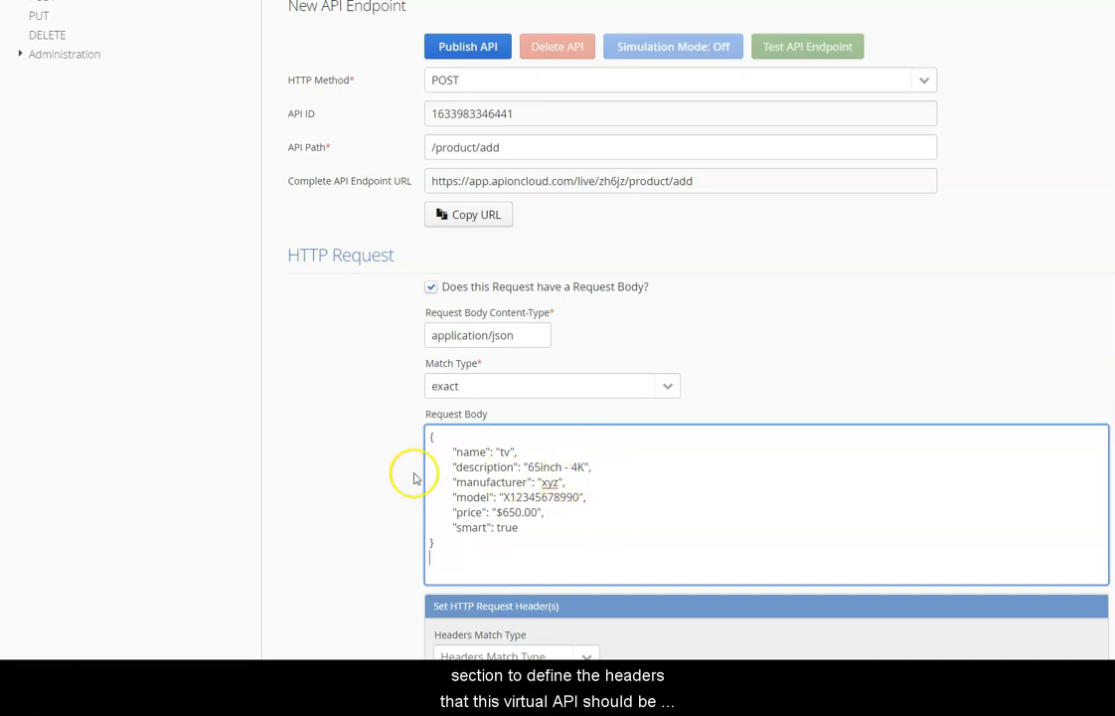
scroll(391, 481, down, 3)
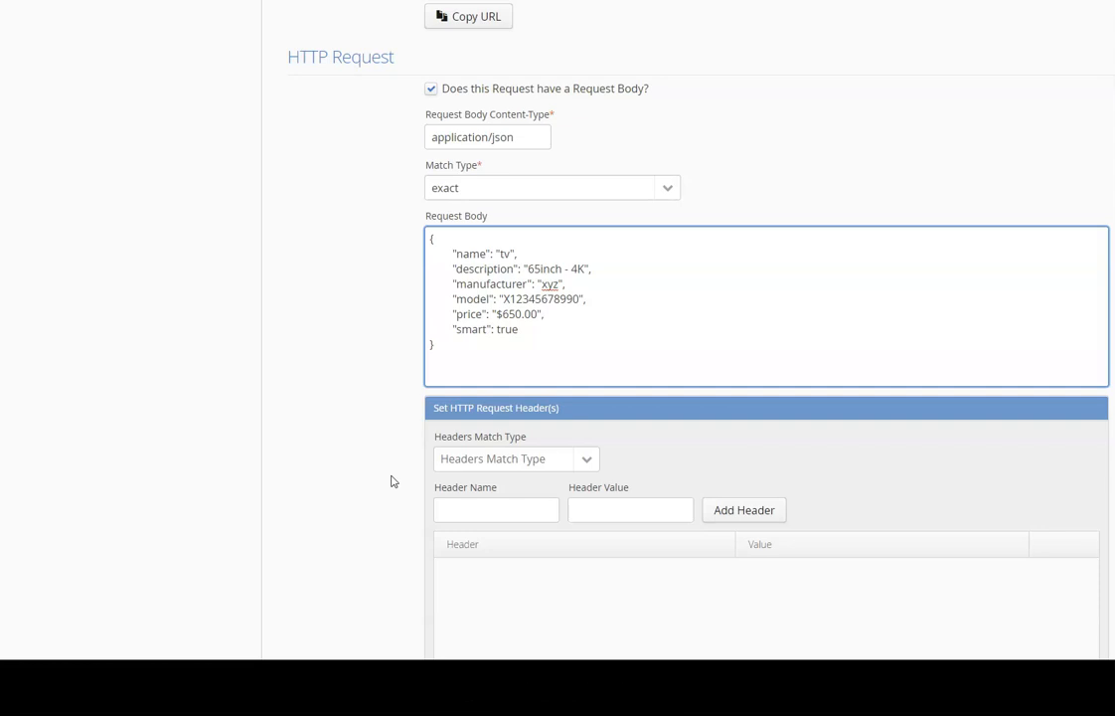
Set header matching to exact and add an authorization header with a bearer token.
scroll(391, 481, down, 1)
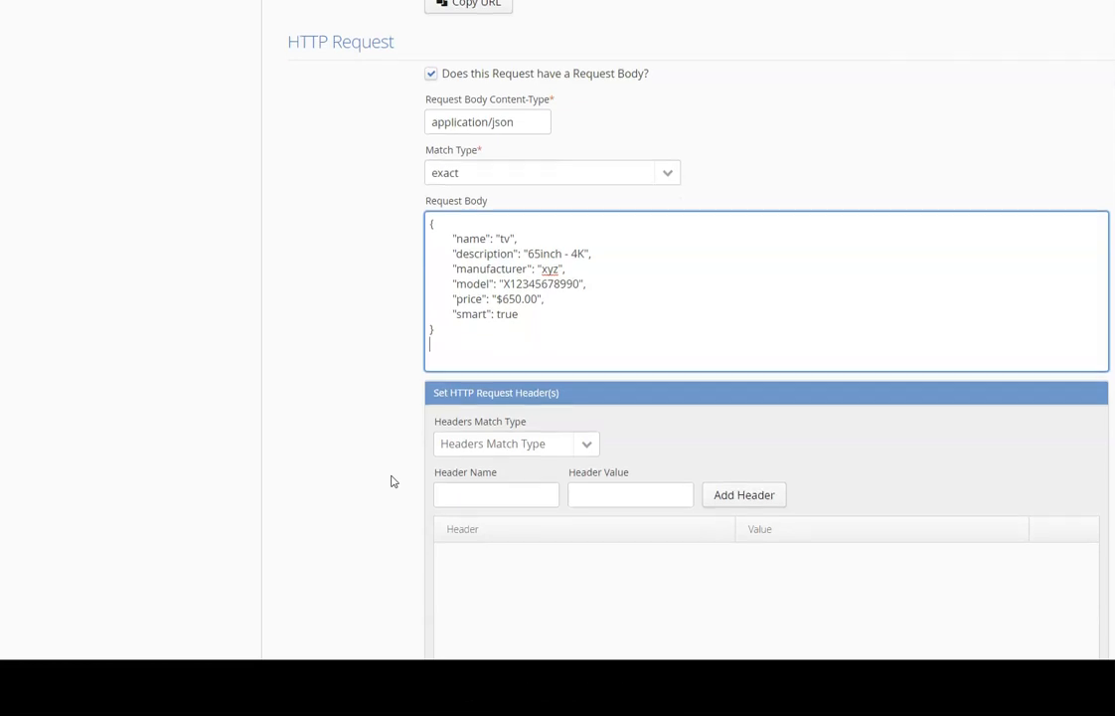
click(588, 428)
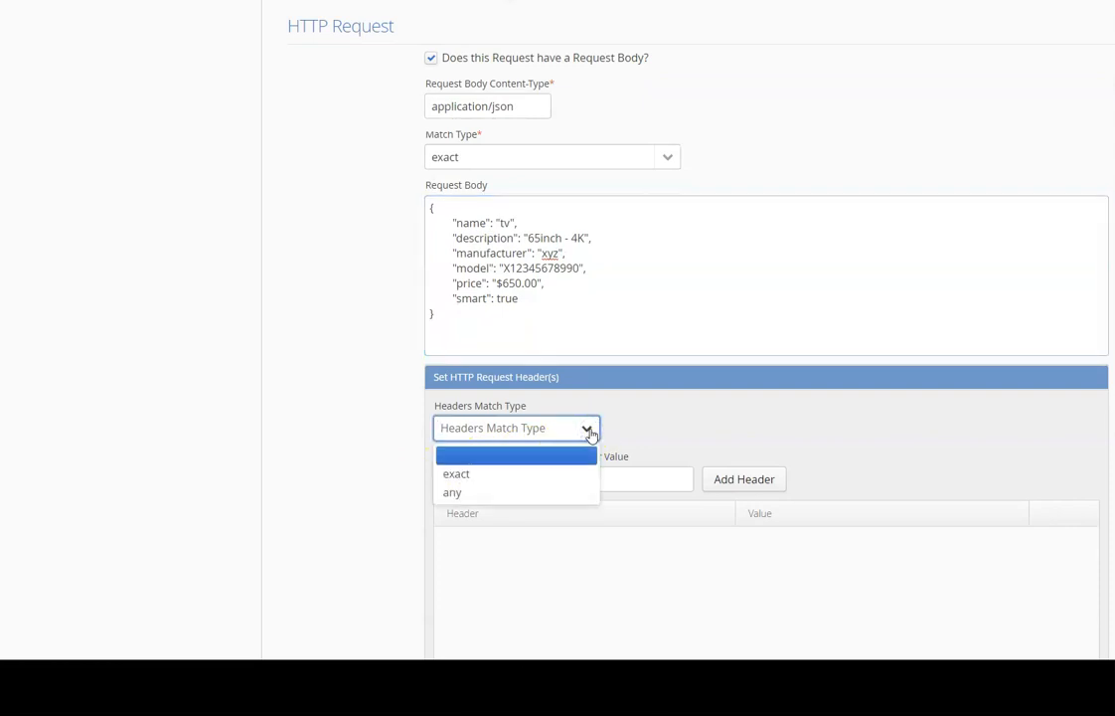
click(573, 475)
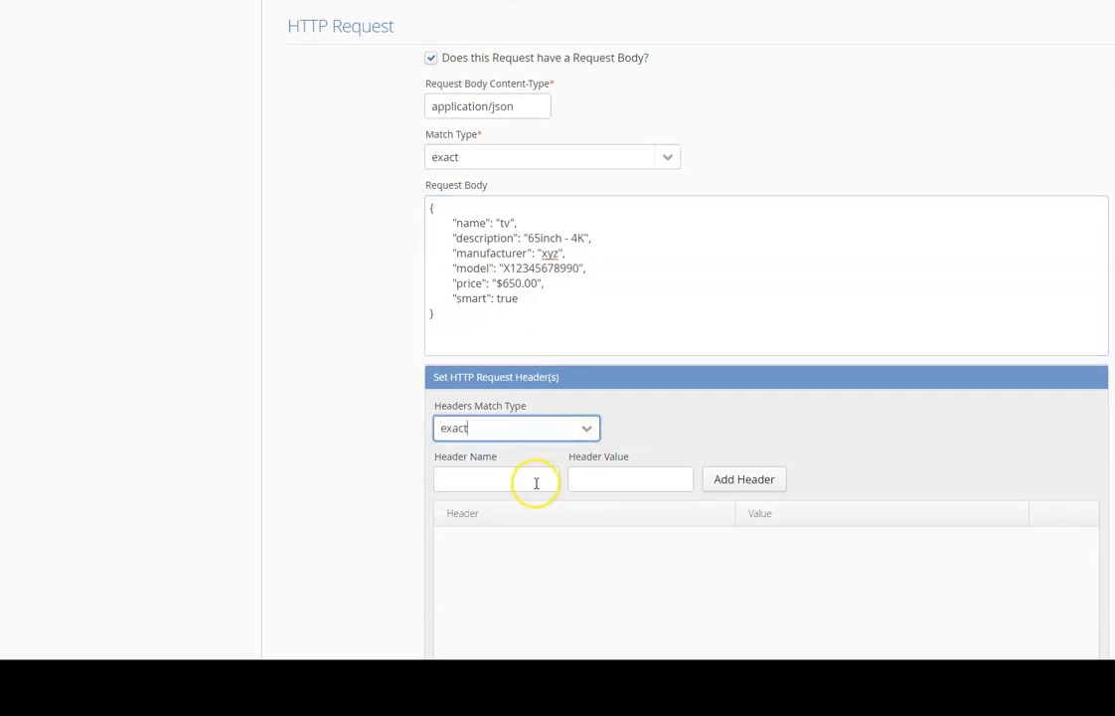
click(535, 483)
text(authorization)
key(Tab)
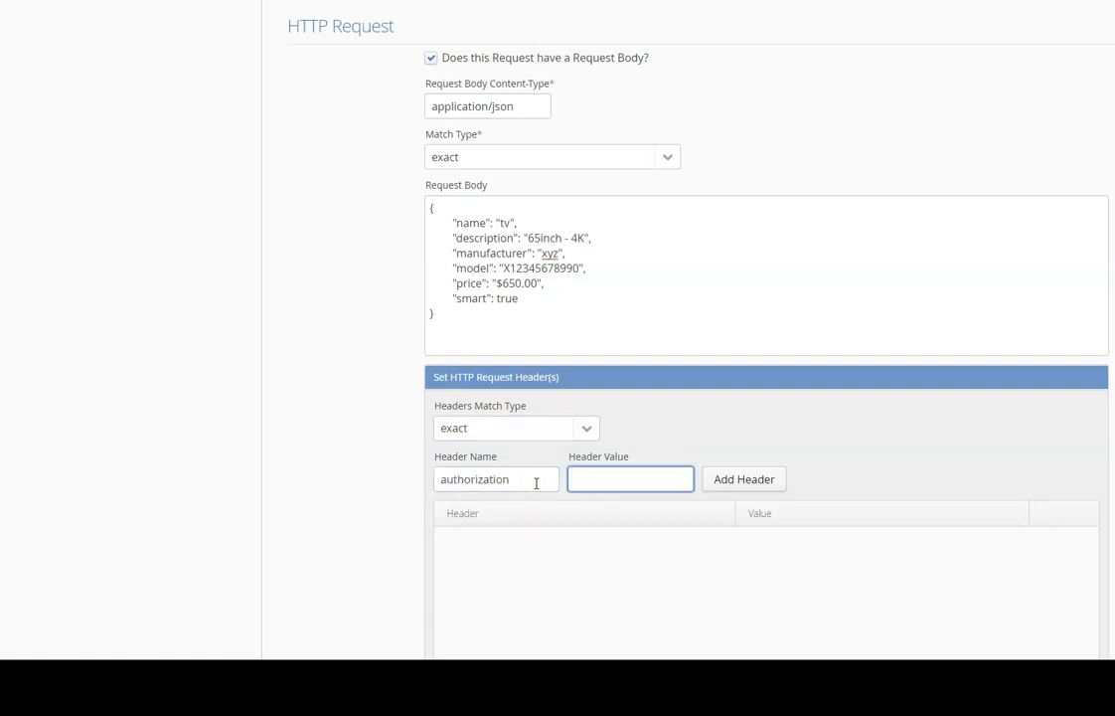
text(Bearer)
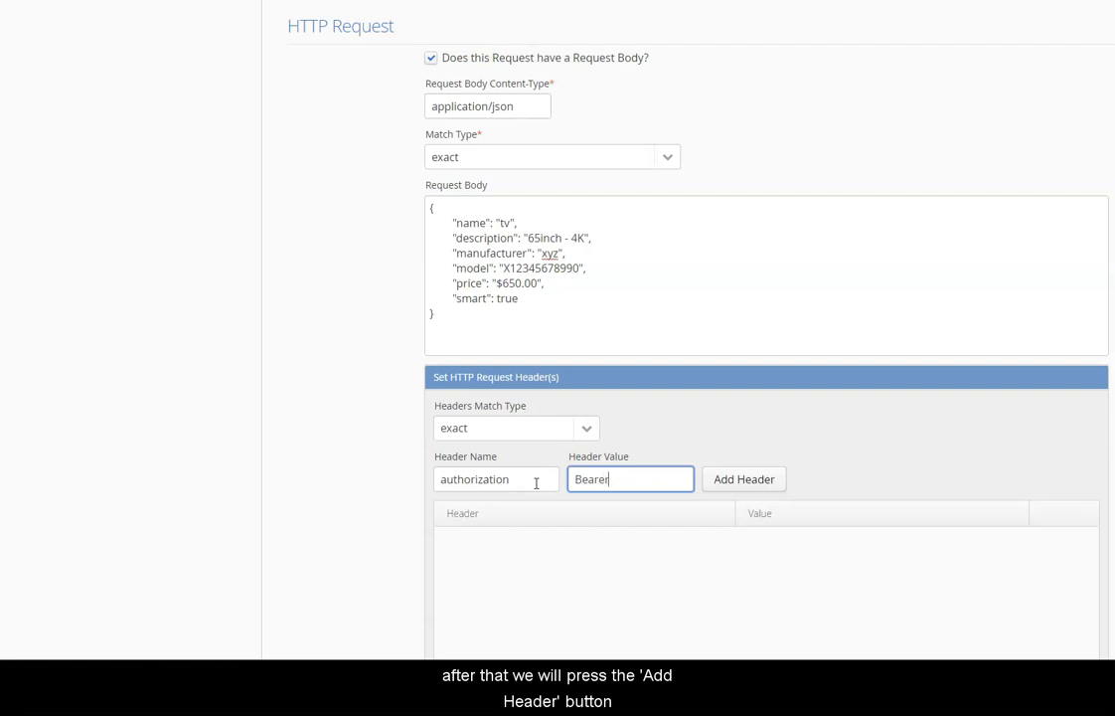
text( token11)
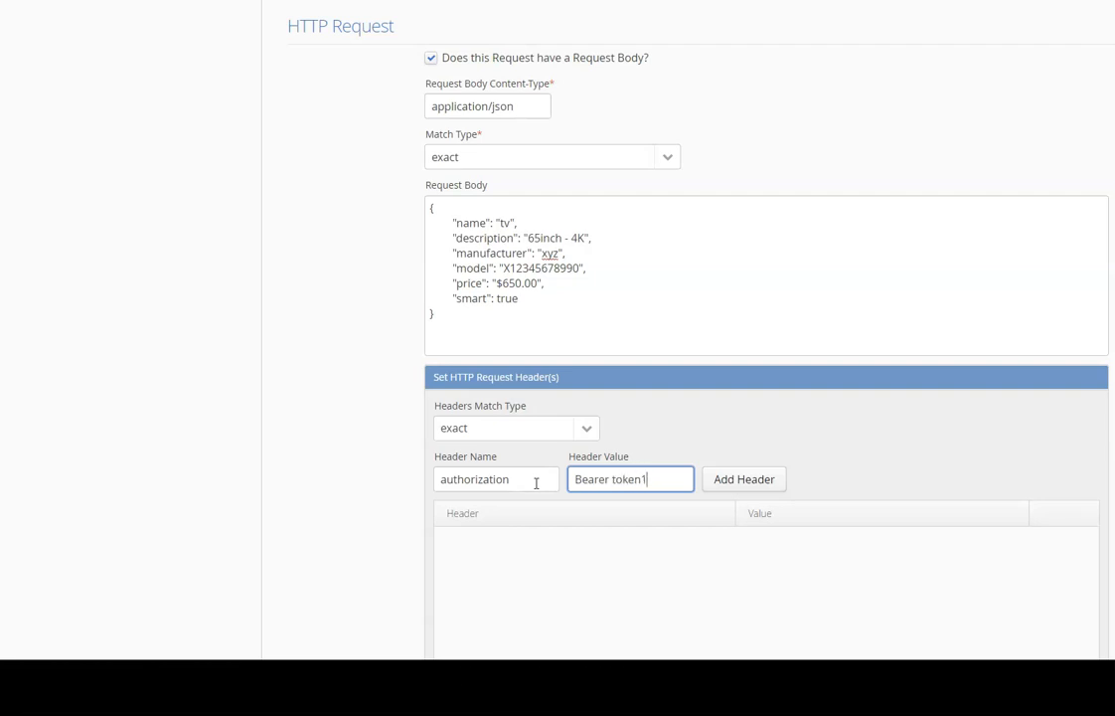
click(726, 479)
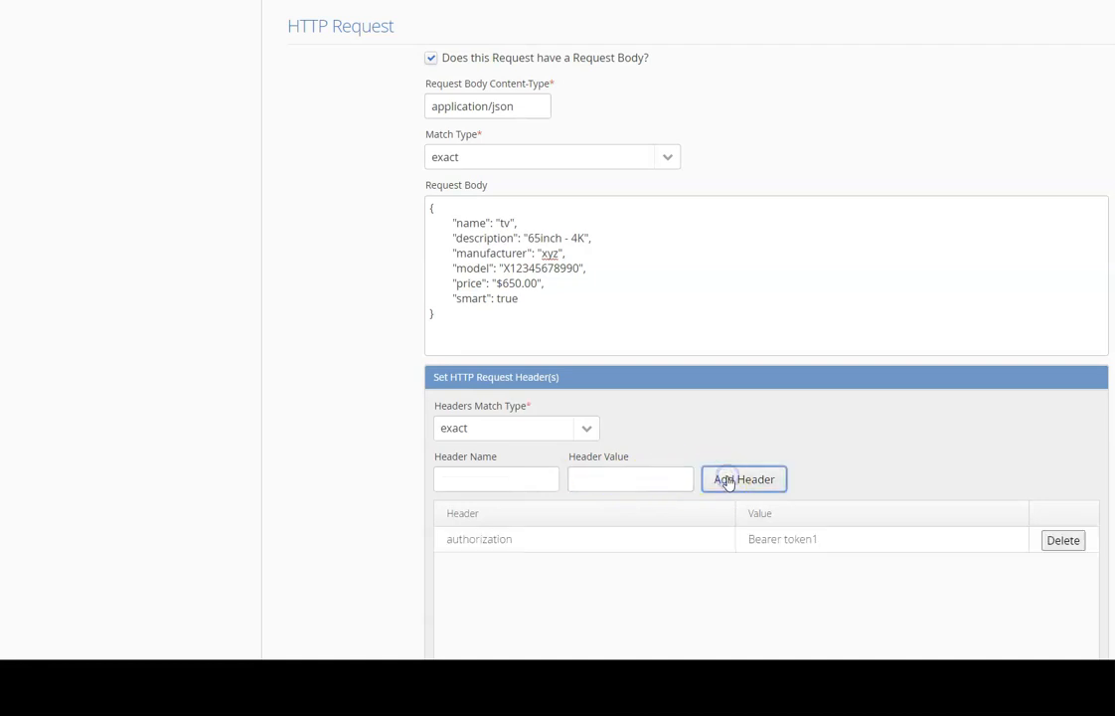
Add a second required header, app-id, with value app-88.
click(507, 482)
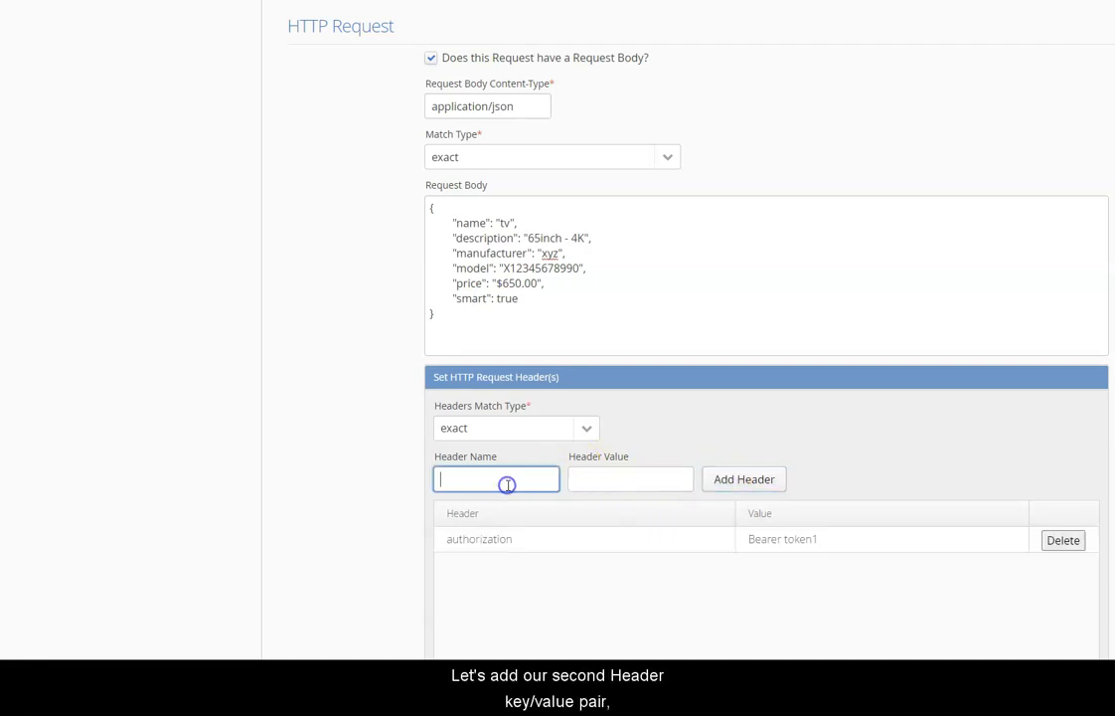
text(app-id)
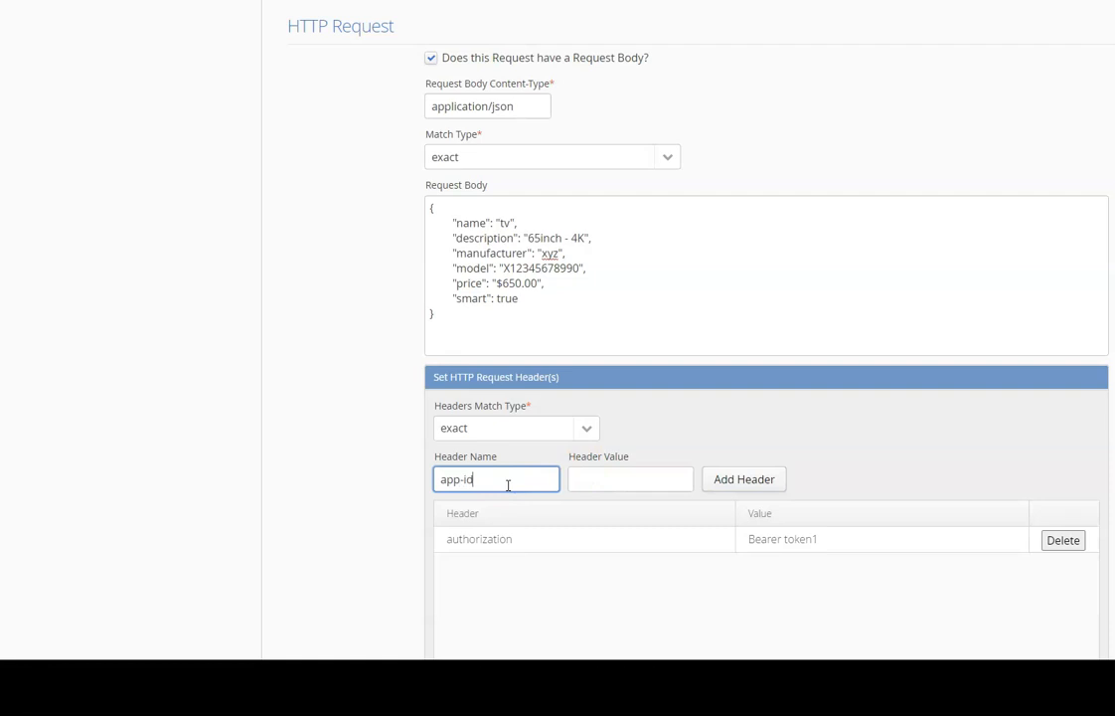
key(Tab)
text(app-88)
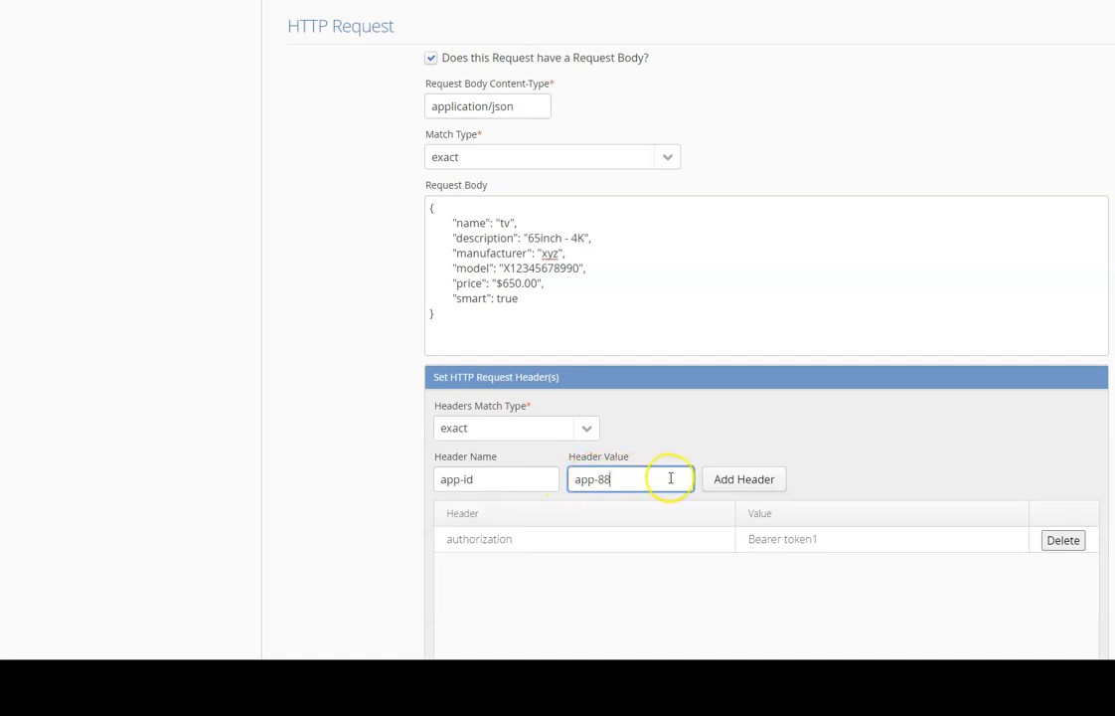
click(728, 481)
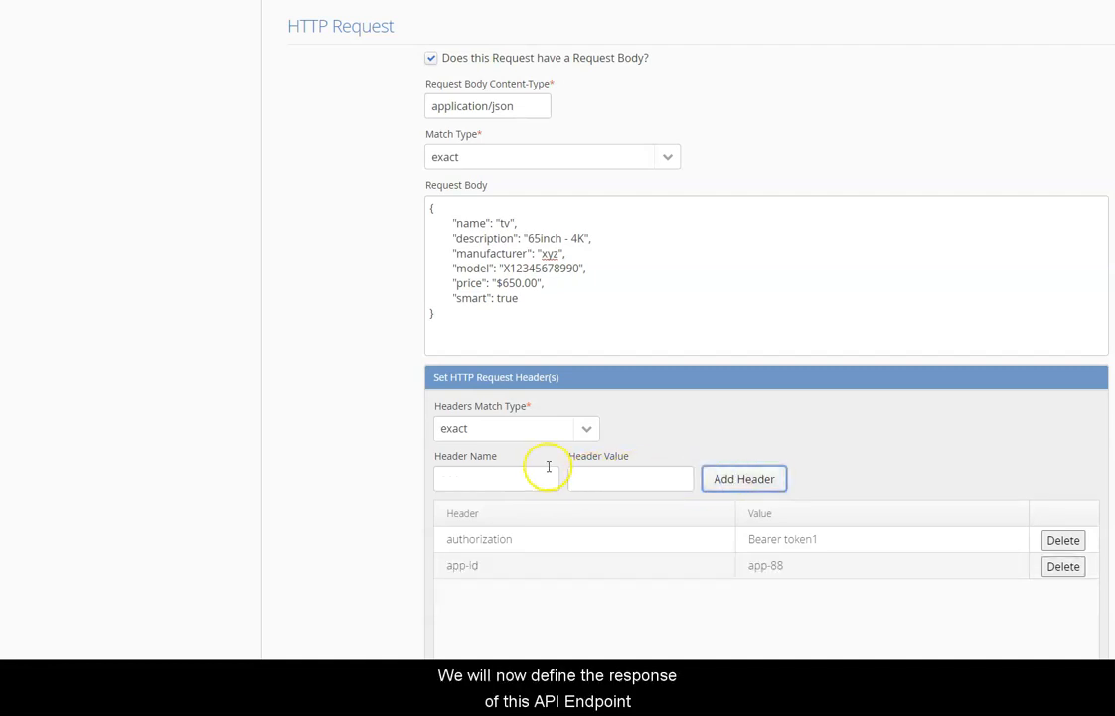
scroll(411, 479, down, 3)
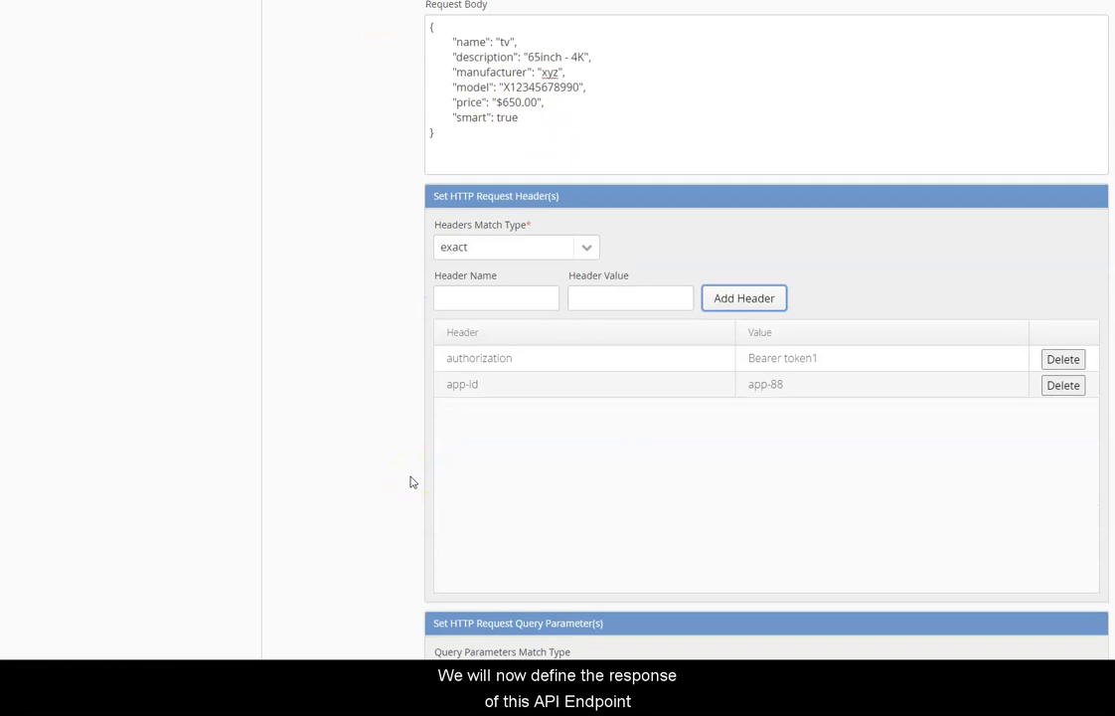
Set the main response to code 201, application/json, with the 'new item added successfully' body.
scroll(411, 481, down, 10)
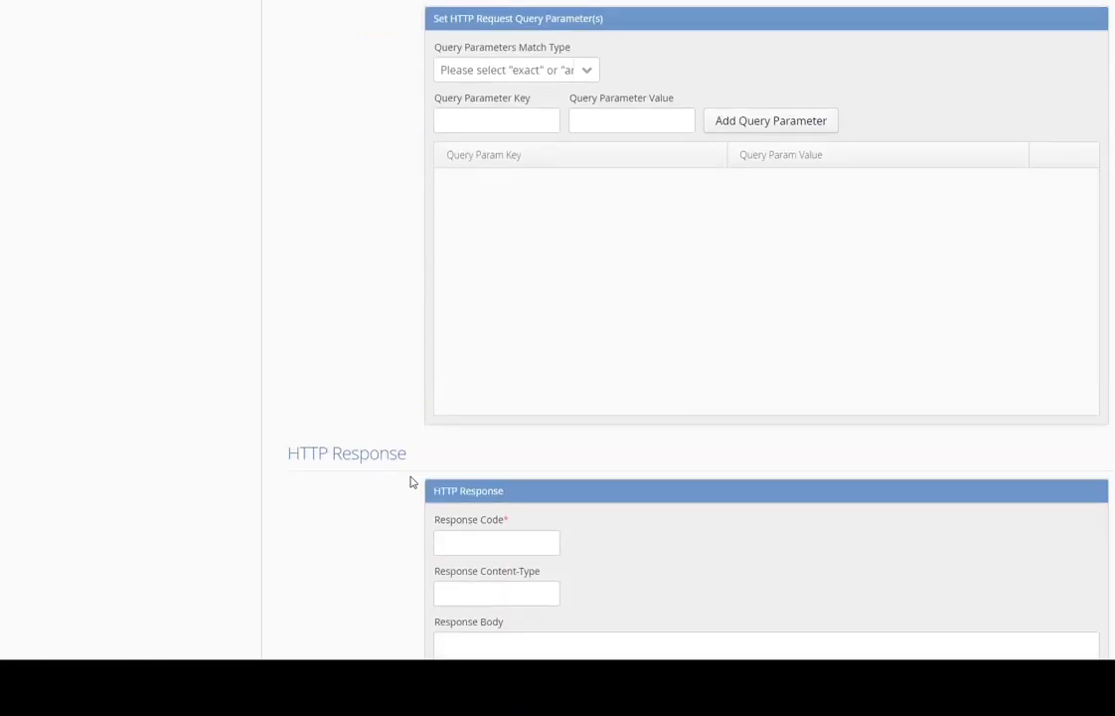
scroll(410, 482, down, 2)
click(456, 449)
text(201)
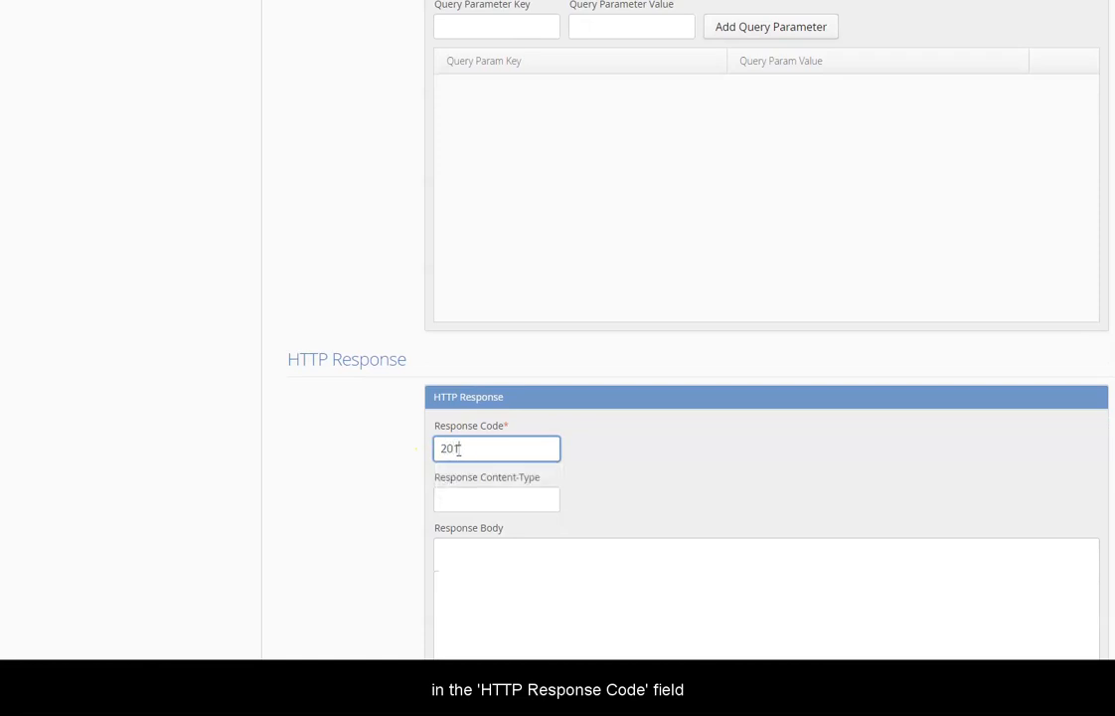
click(541, 498)
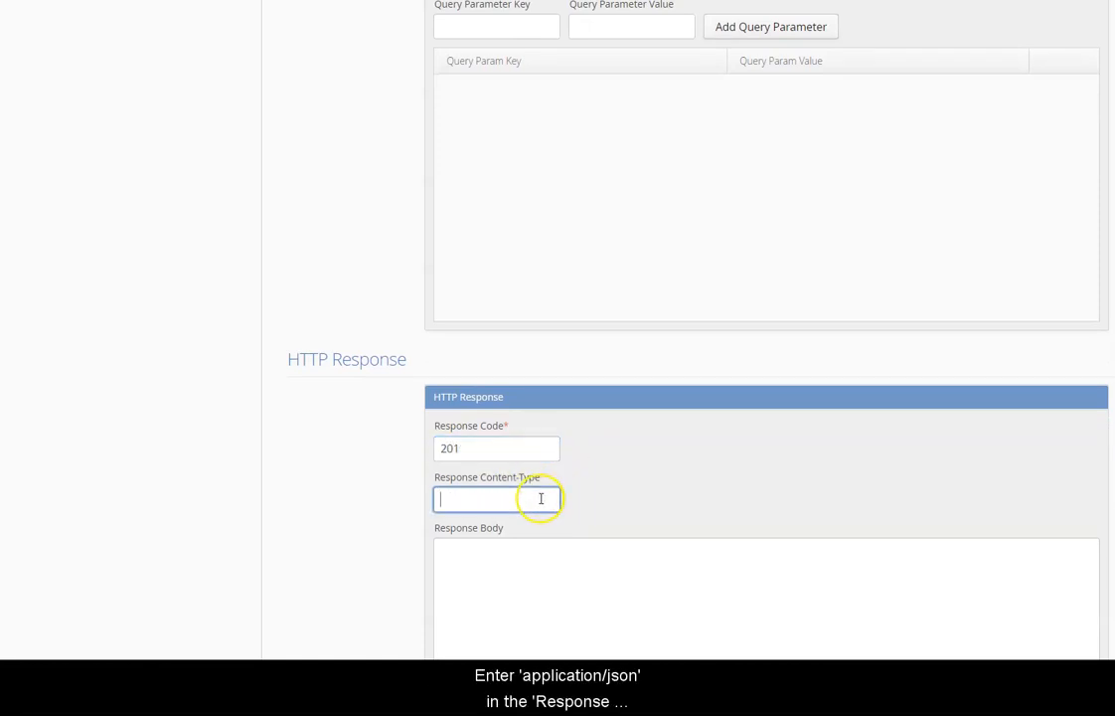
text(applica)
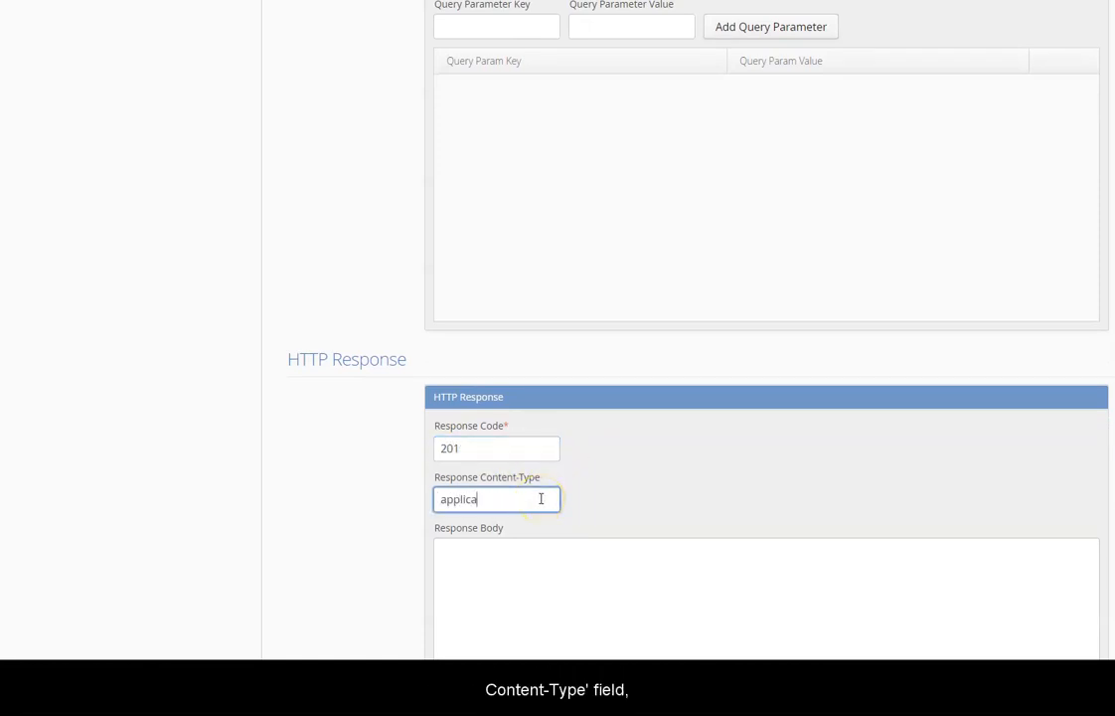
text(tion/json)
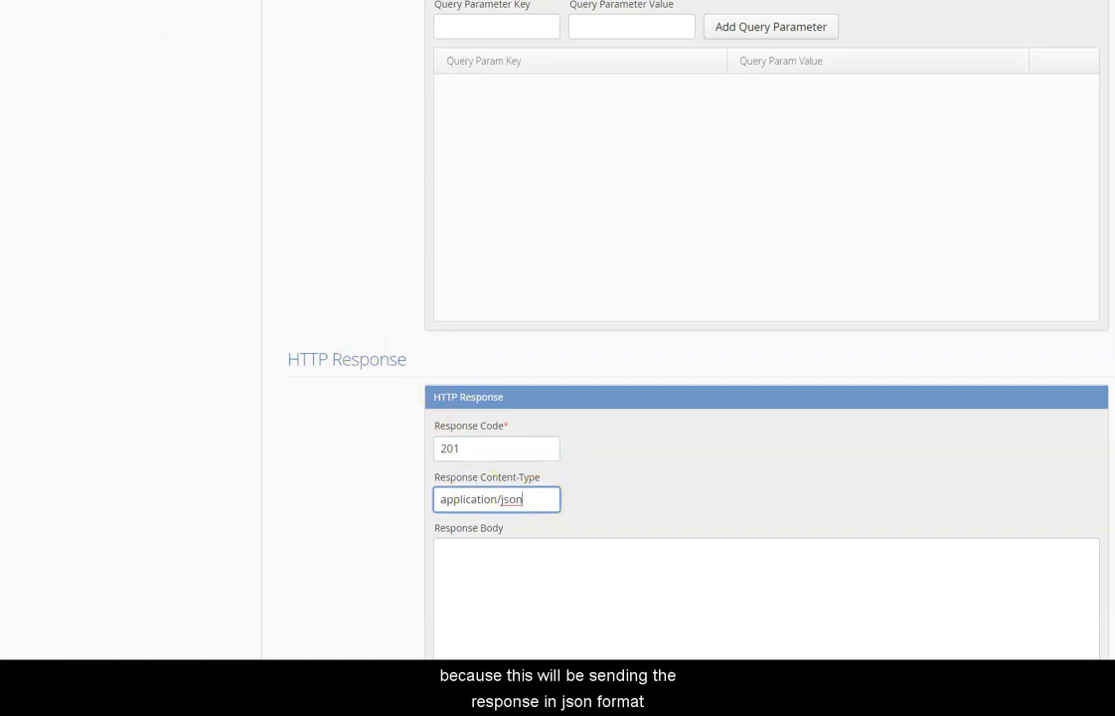
scroll(539, 381, down, 1)
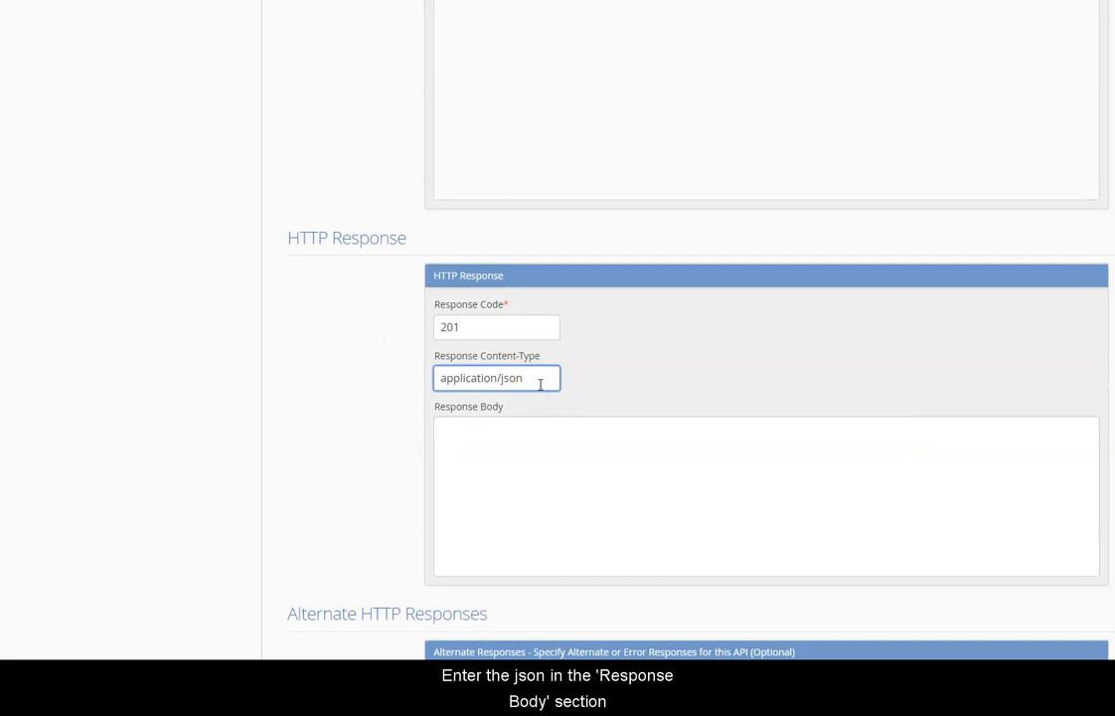
click(531, 435)
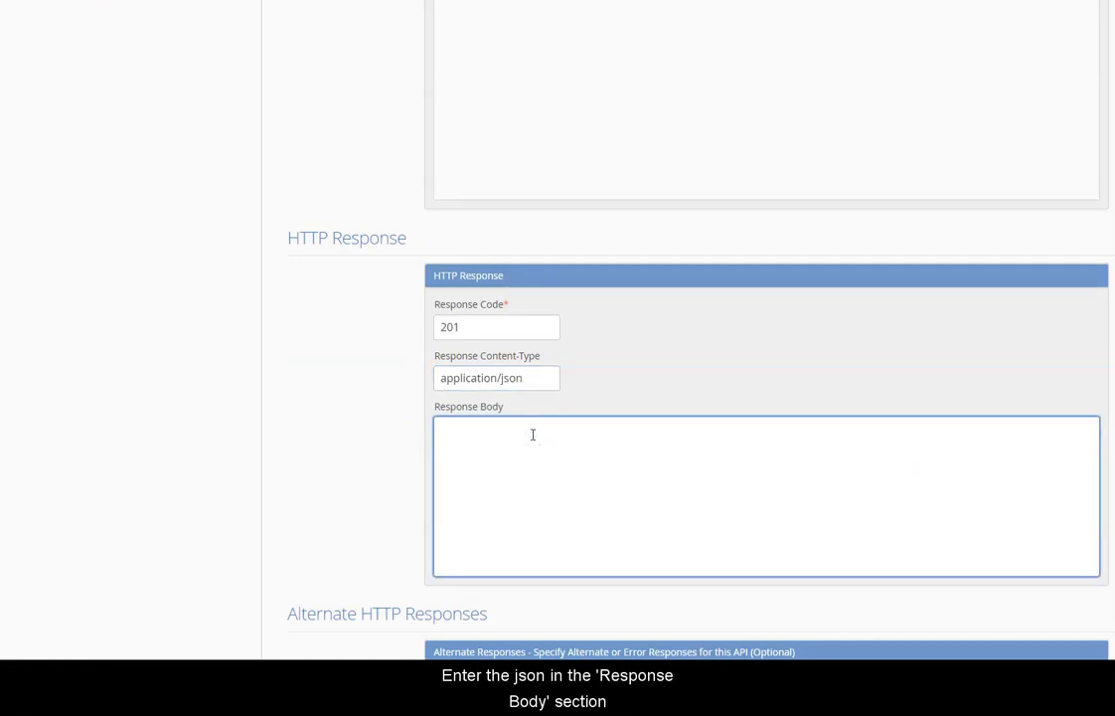
text({ "message":"new item added successfully", "success": true })
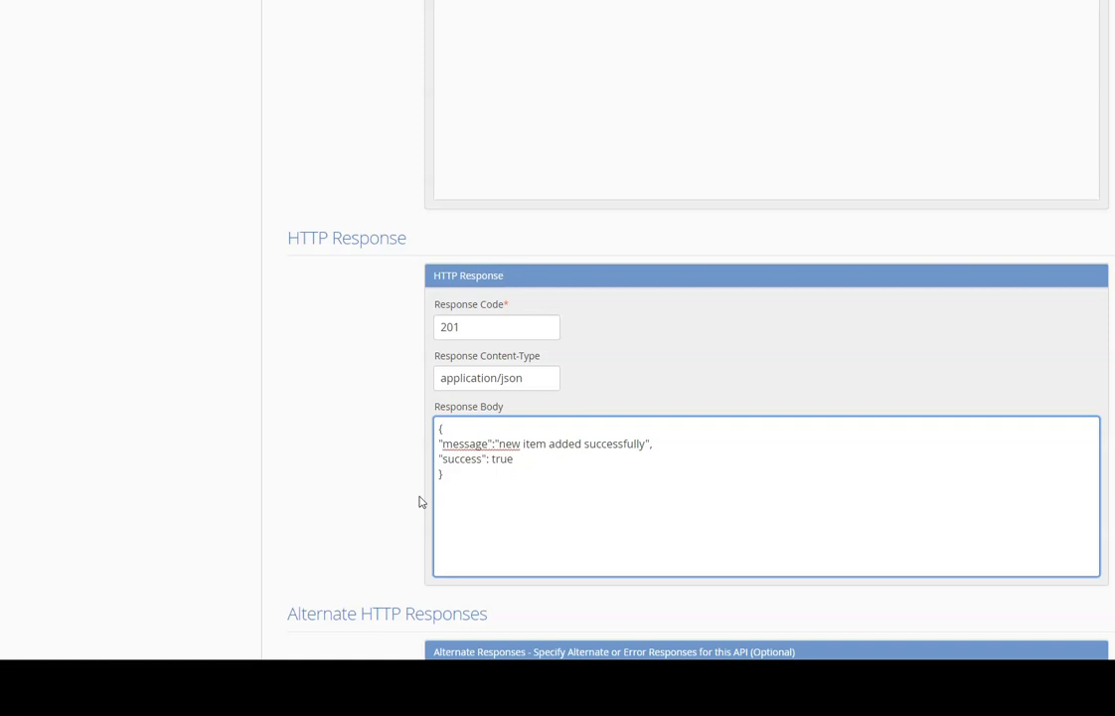
Add a 201 application/json alternate response with the success JSON body.
scroll(386, 535, down, 1)
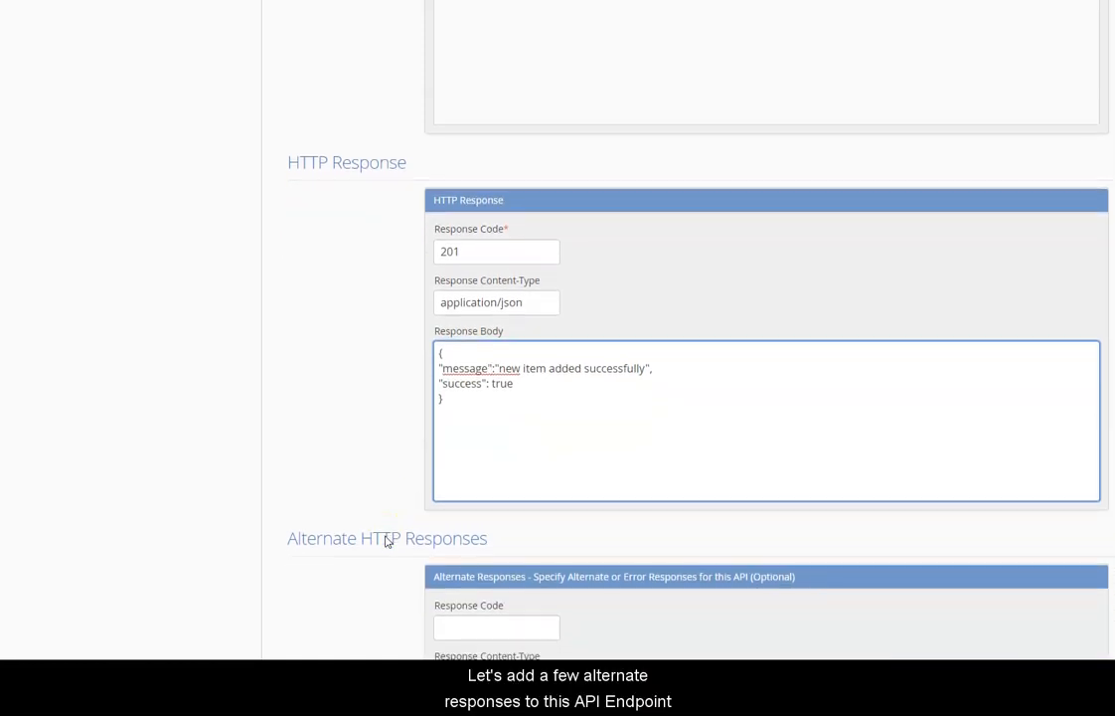
scroll(388, 542, down, 1)
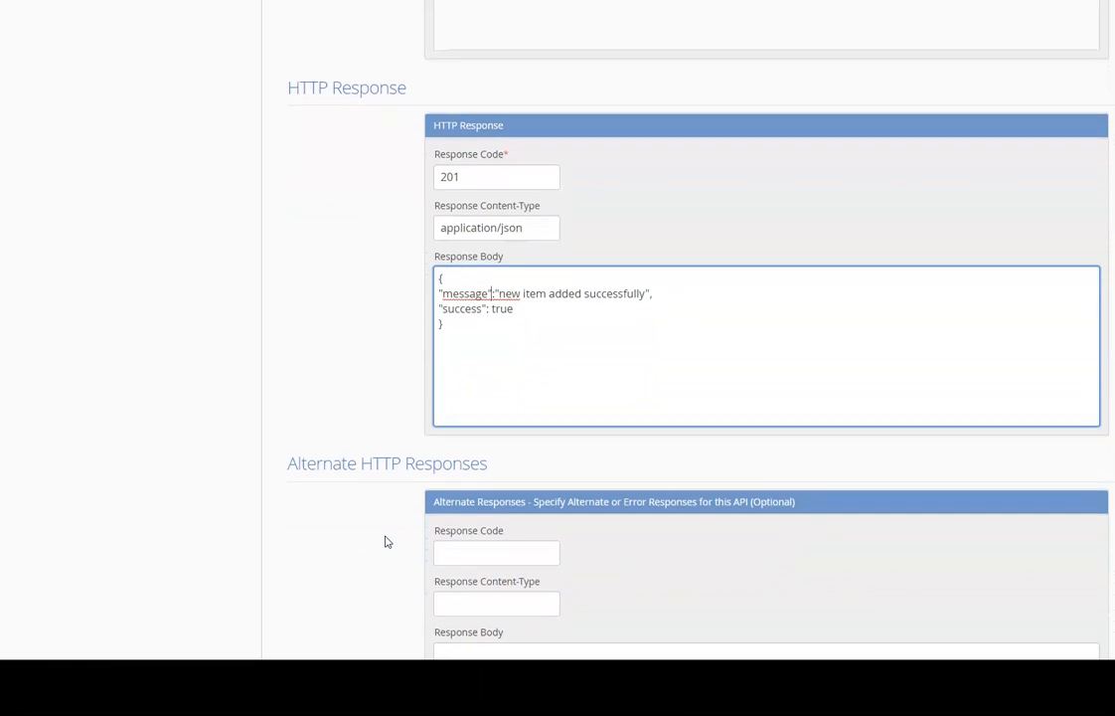
scroll(388, 542, down, 1)
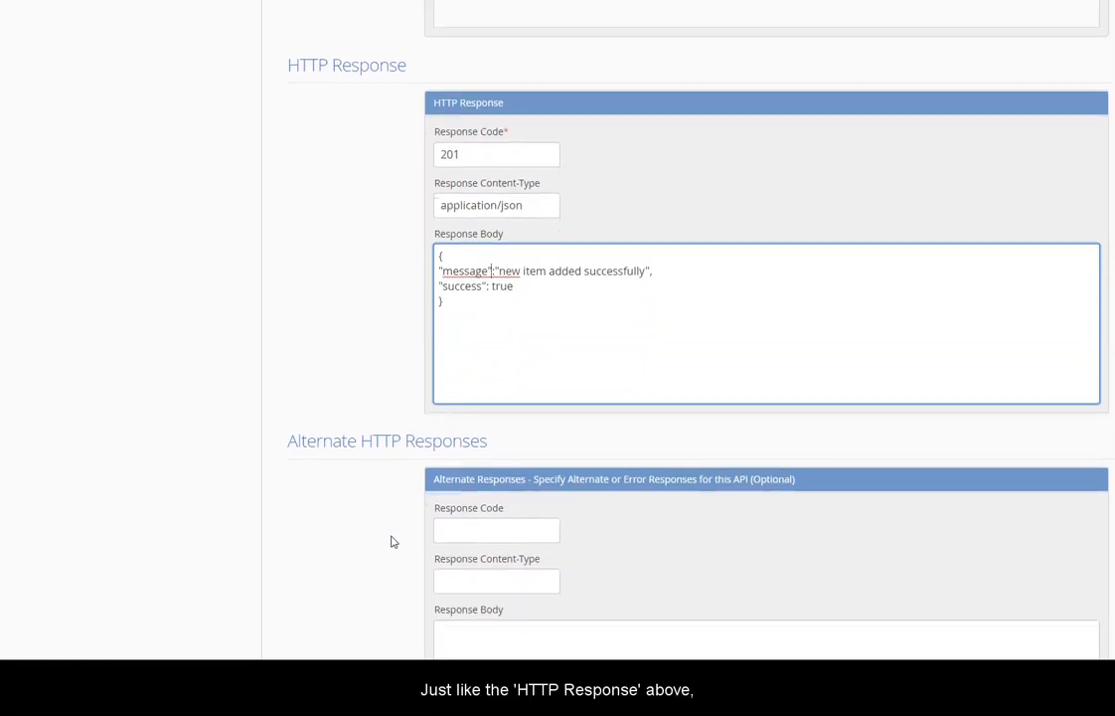
click(452, 530)
text(20)
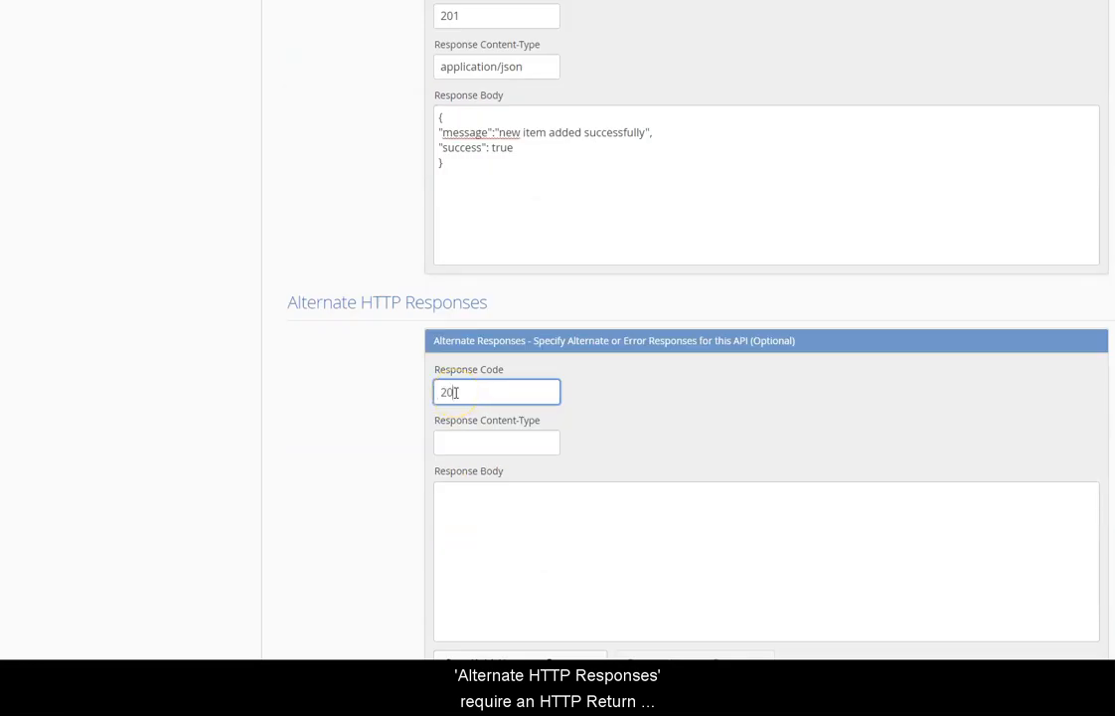
key(Tab)
text(a)
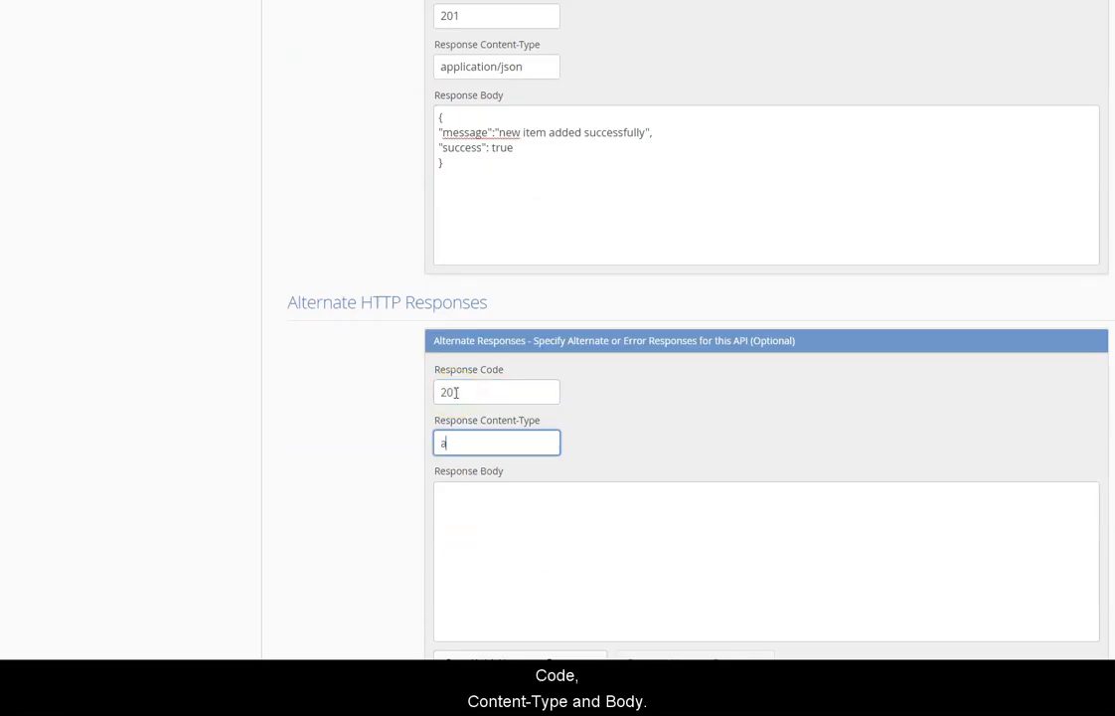
text(pplication/json)
key(Tab)
text({ "message":"new item added successfully", "success": true })
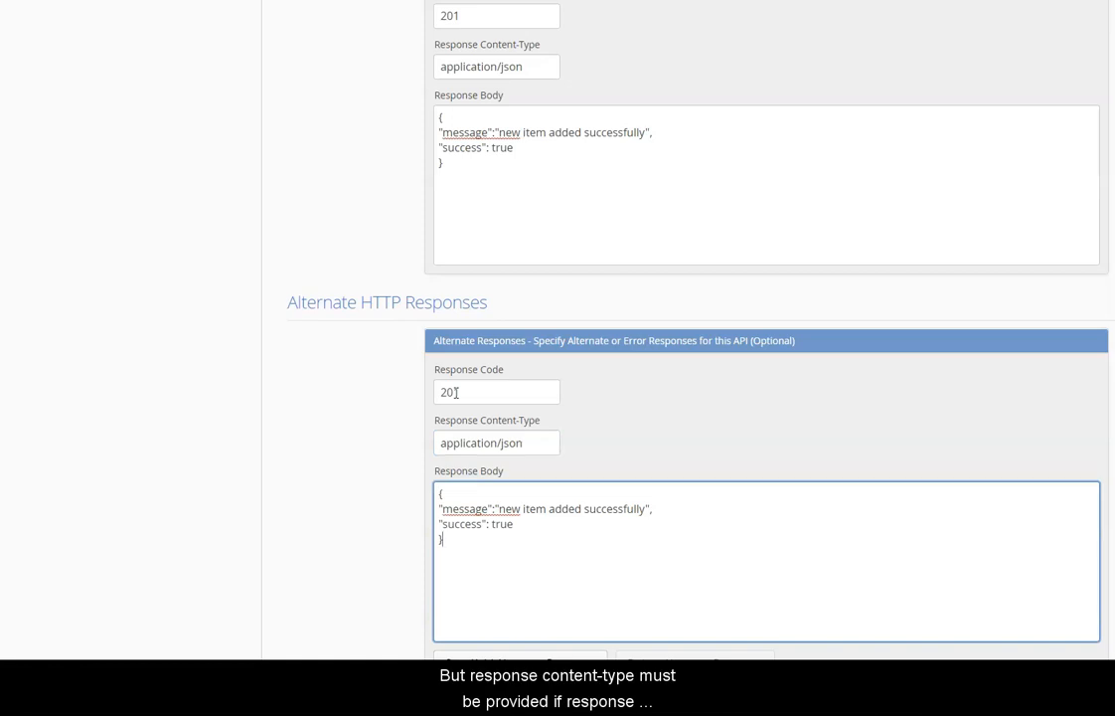
scroll(457, 392, down, 5)
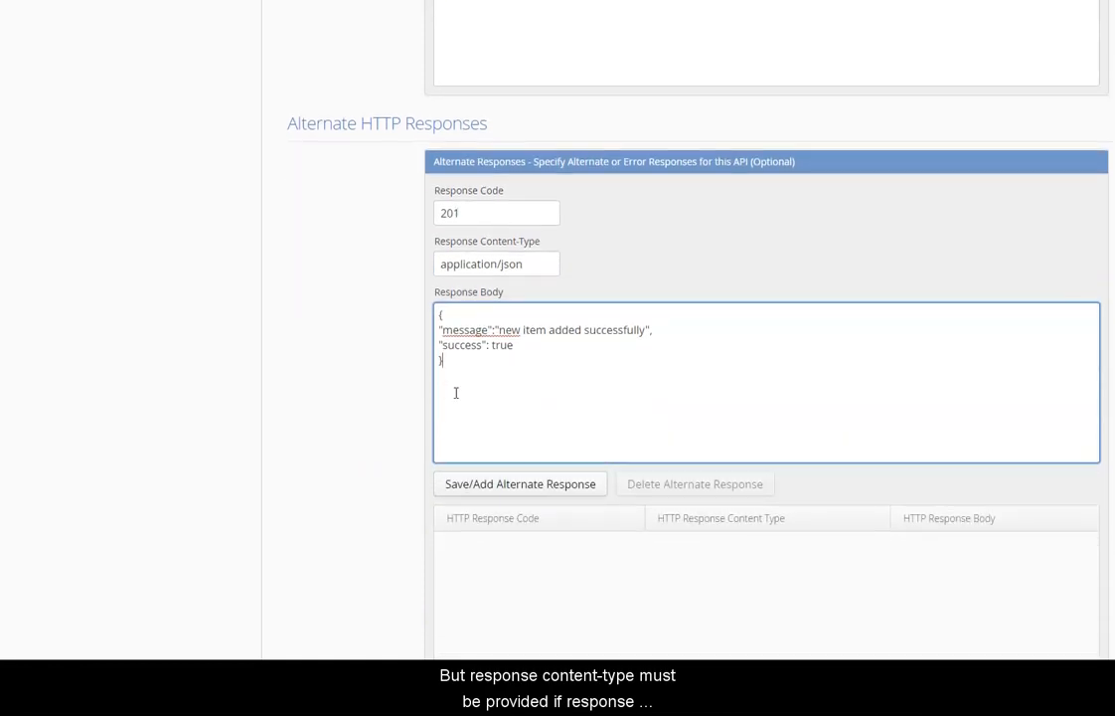
scroll(456, 395, down, 1)
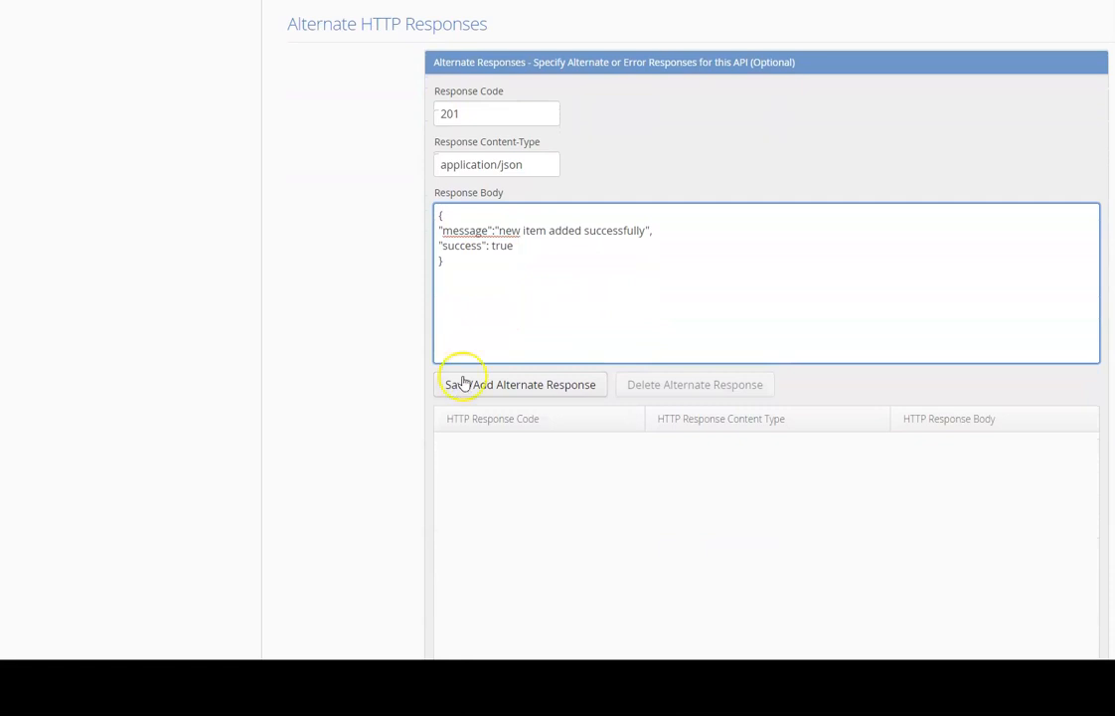
click(504, 383)
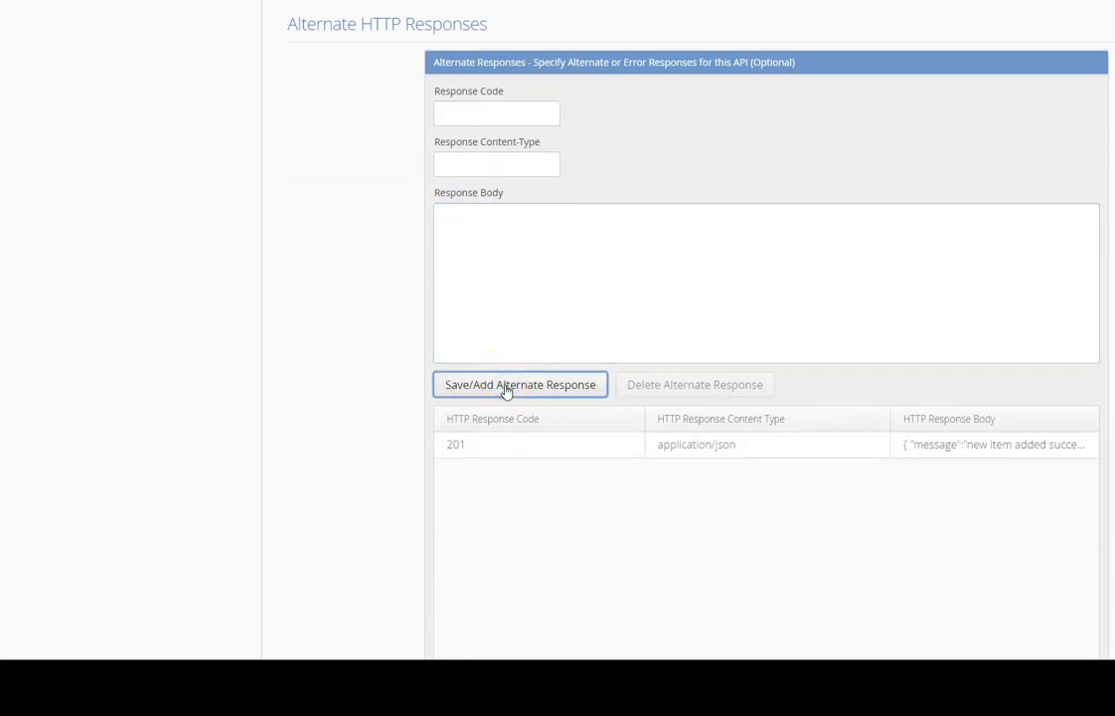
Add a 403 application/json alternate response with the permission denied body.
click(491, 113)
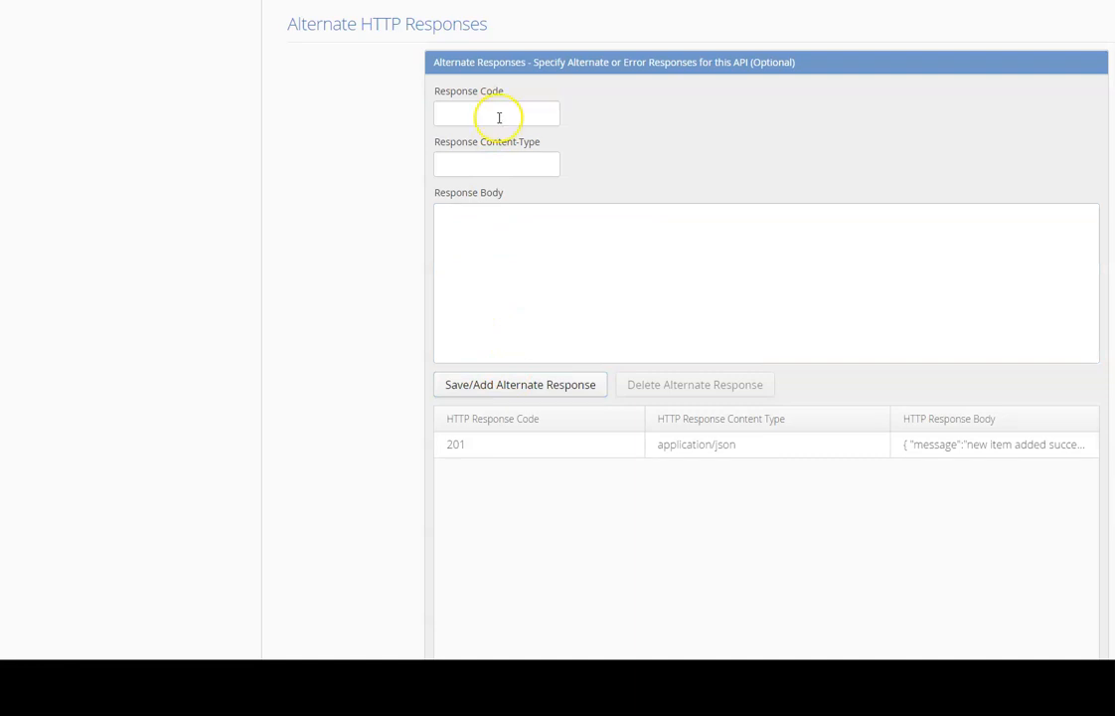
click(499, 117)
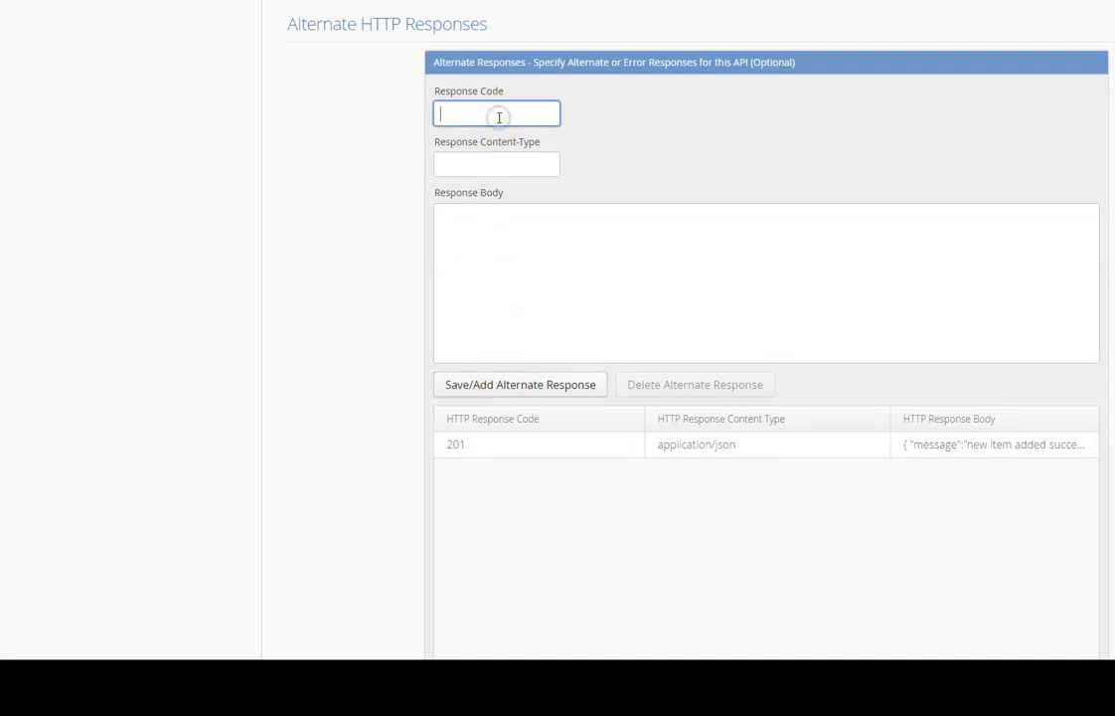
text(403)
click(498, 162)
text(application/)
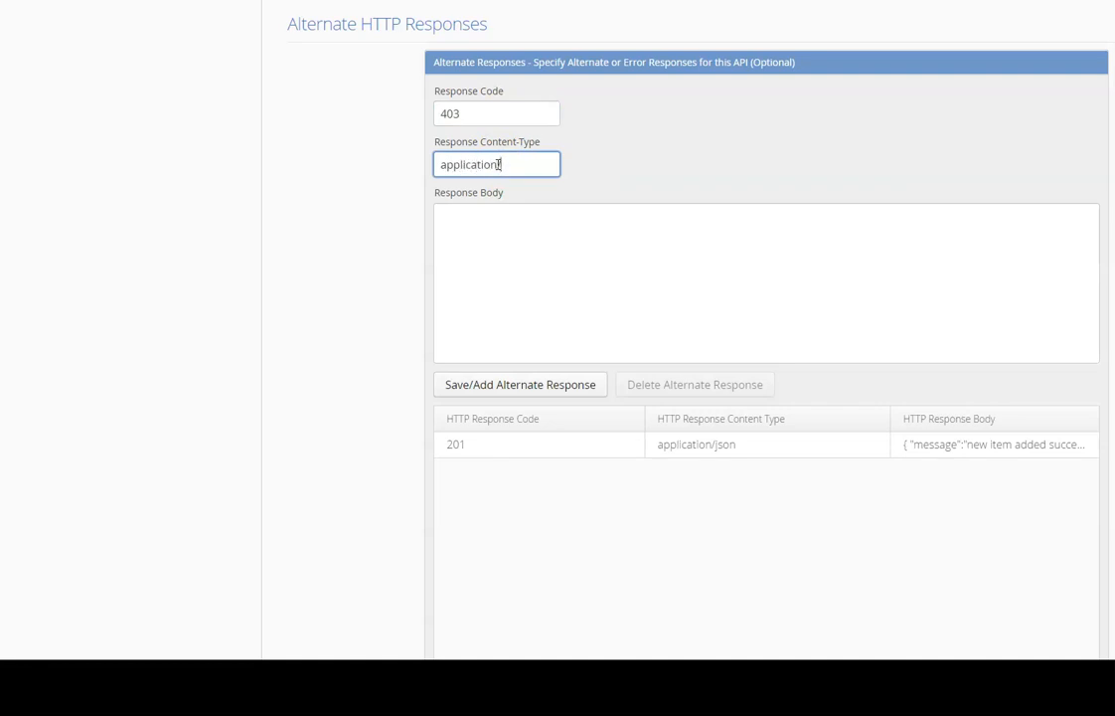
text(json)
key(Tab)
text({ "message": "cannot add new item, permission denied", "success": false })
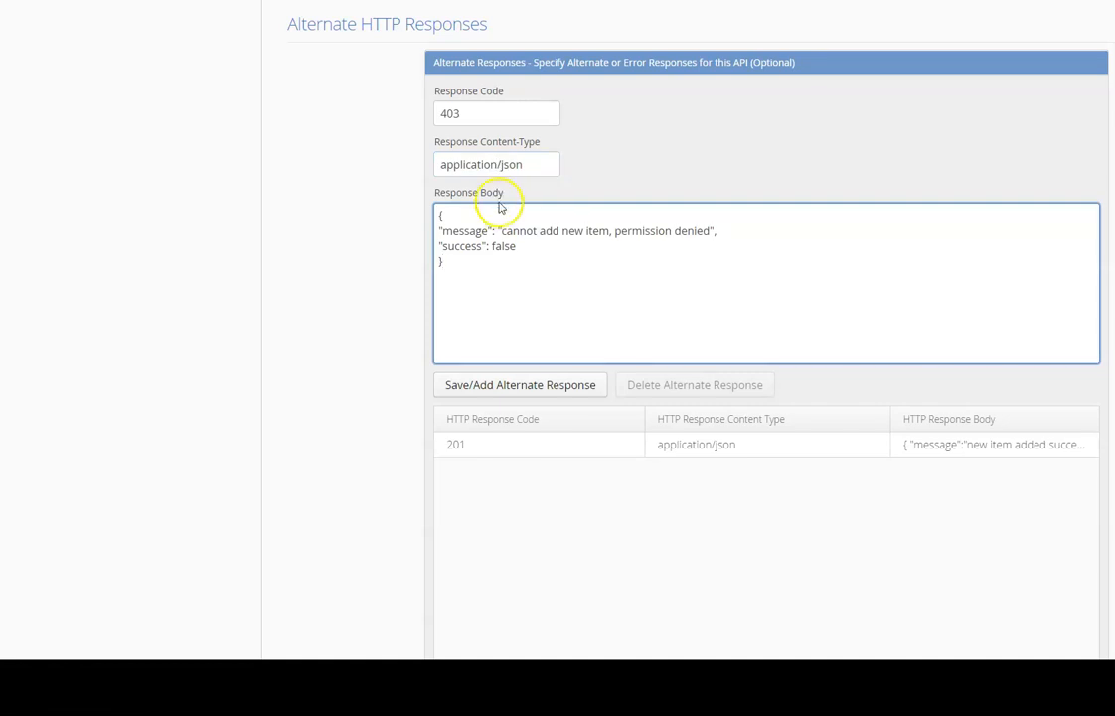
click(480, 393)
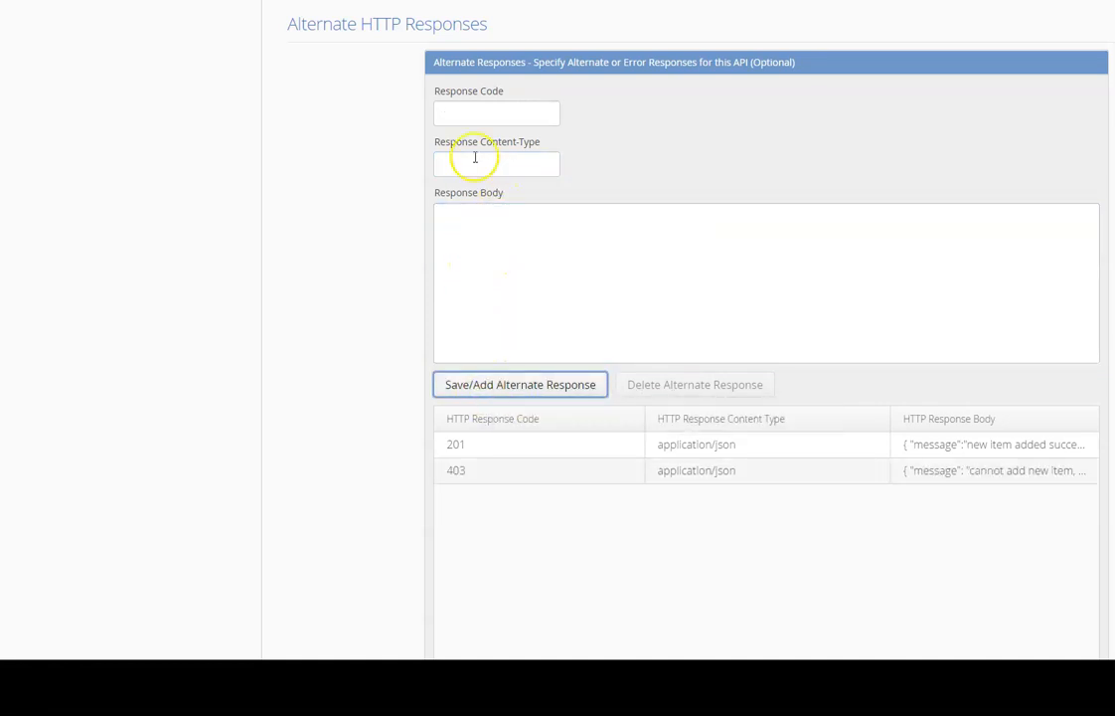
Add a 422 application/json alternate response with the invalid/unknown fields body.
click(476, 113)
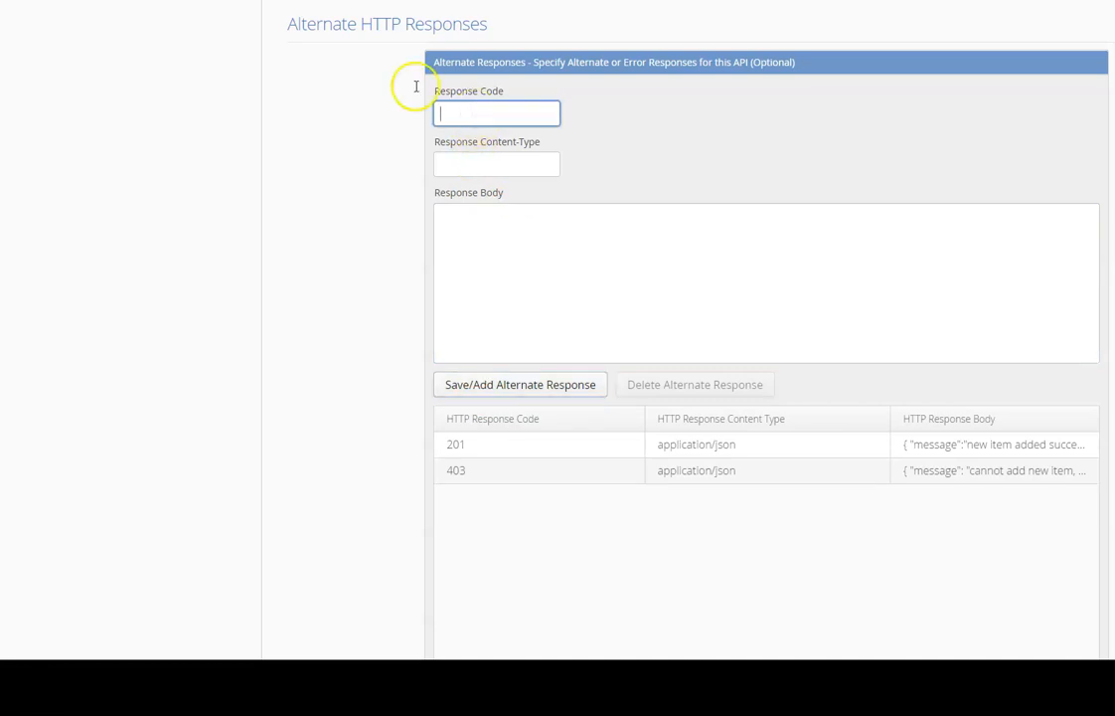
click(477, 114)
key(Tab)
text(application/json)
key(Tab)
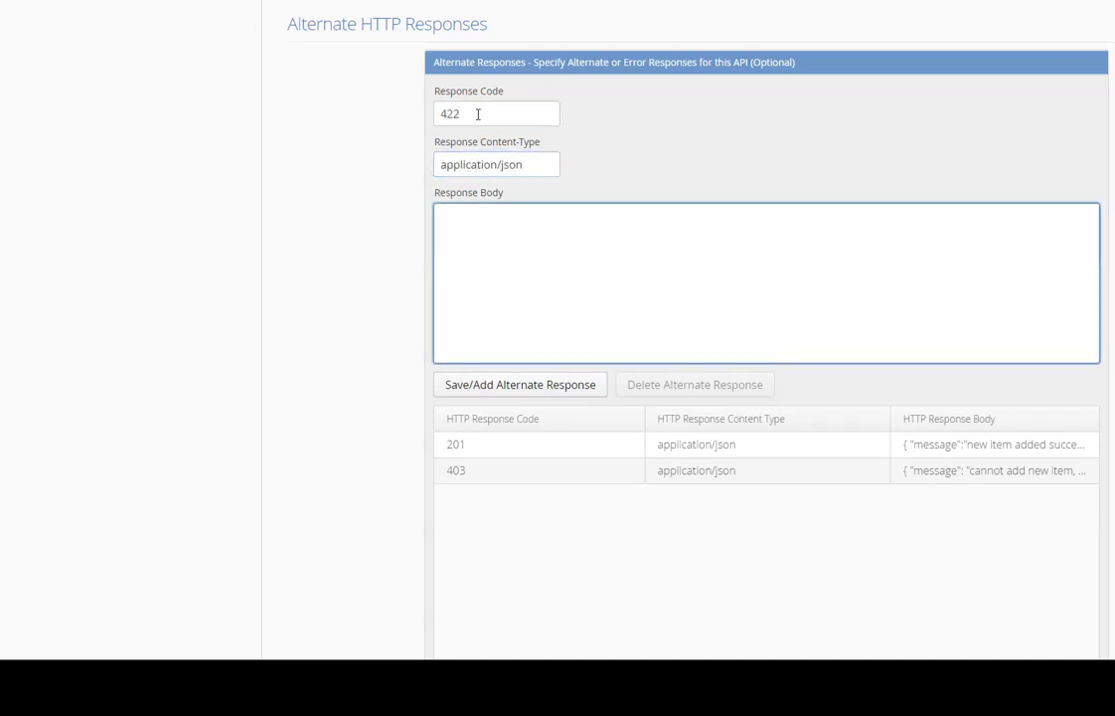
text({ "message": "invalid/unknown fields were found in the request body, cannot process the request", "success": false })
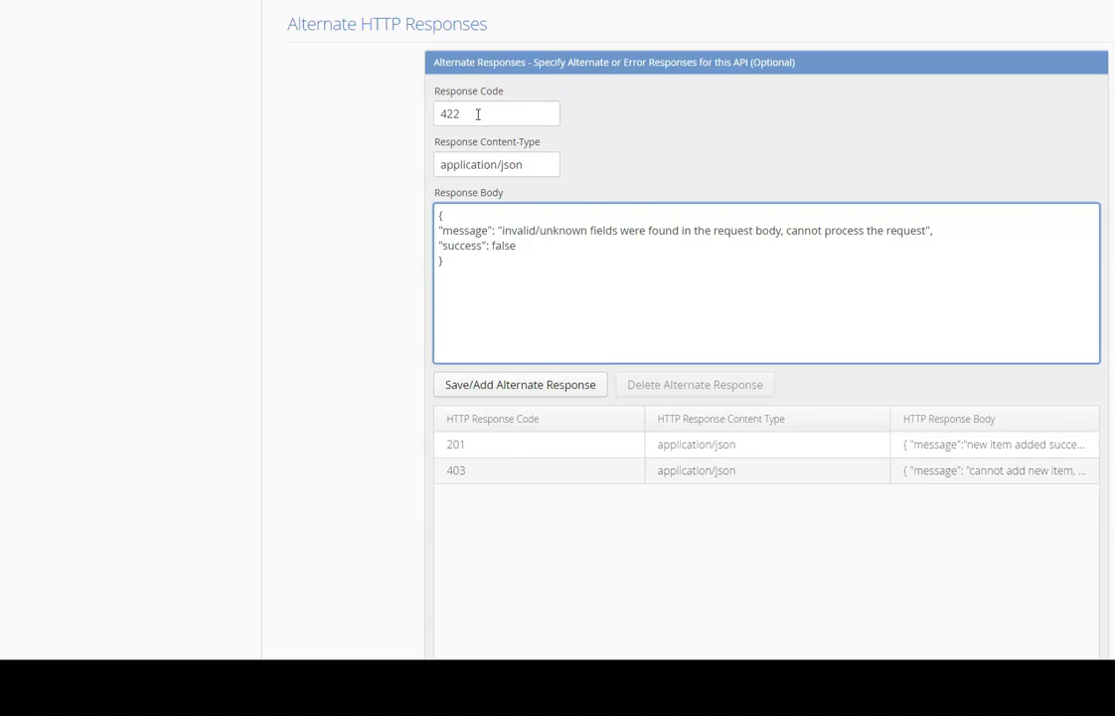
click(477, 386)
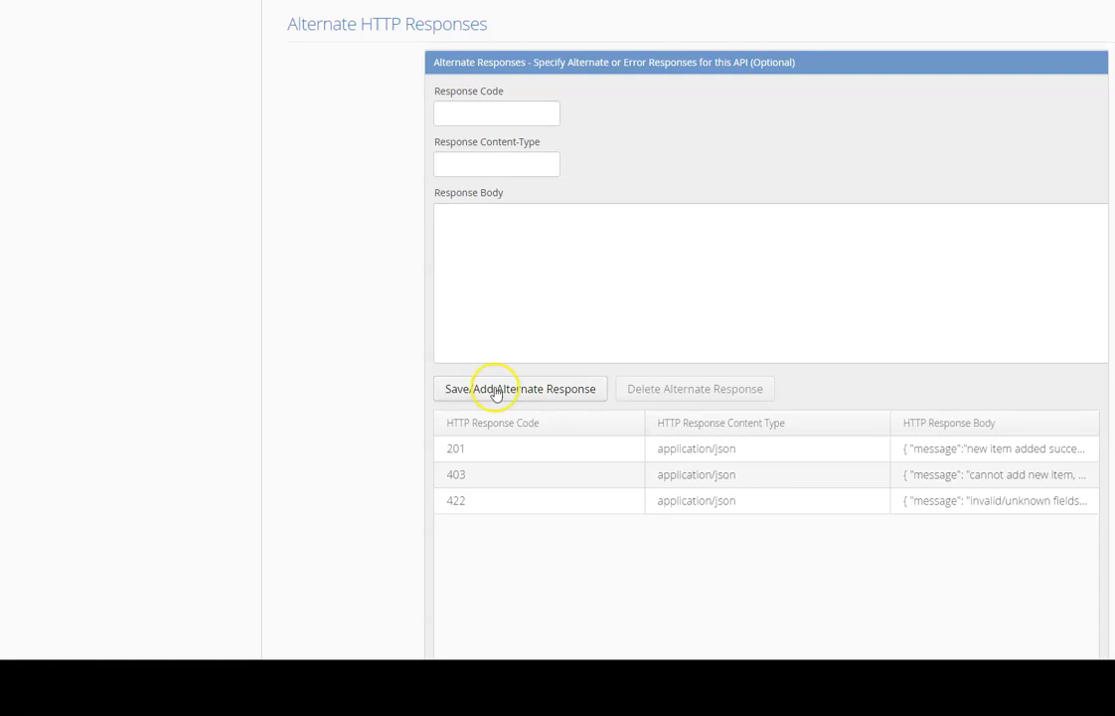
Add a 500 text/plain alternate response with an Internal Server Error message.
click(489, 115)
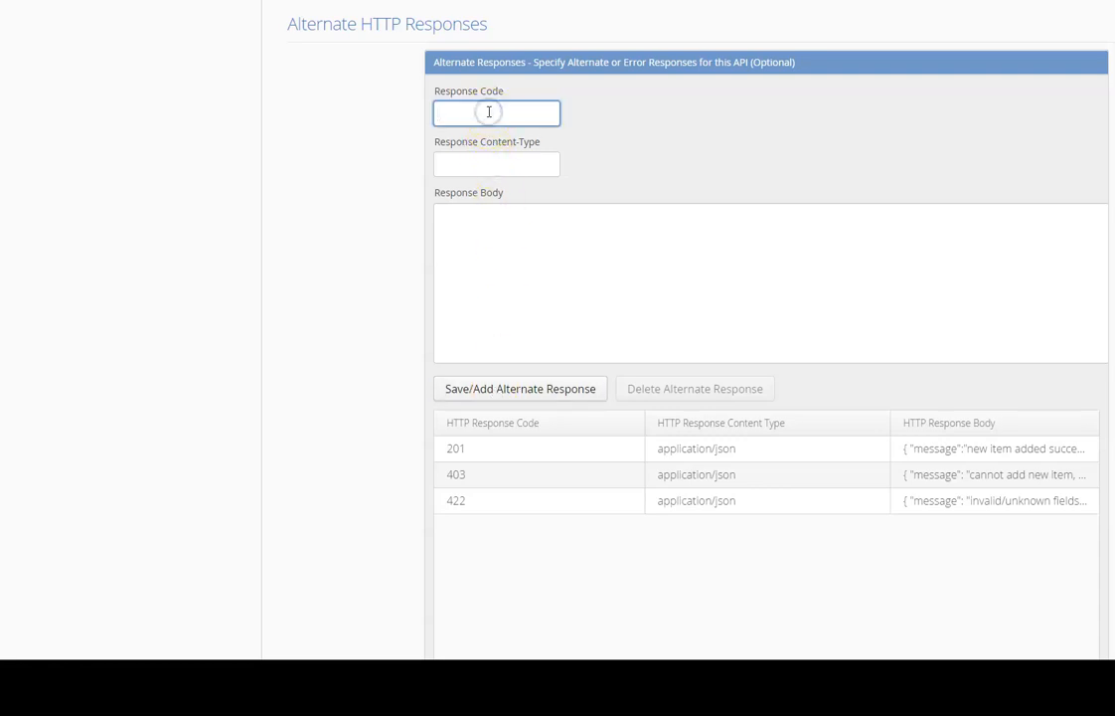
key(Tab)
text(app)
text(text/pl)
key(Tab)
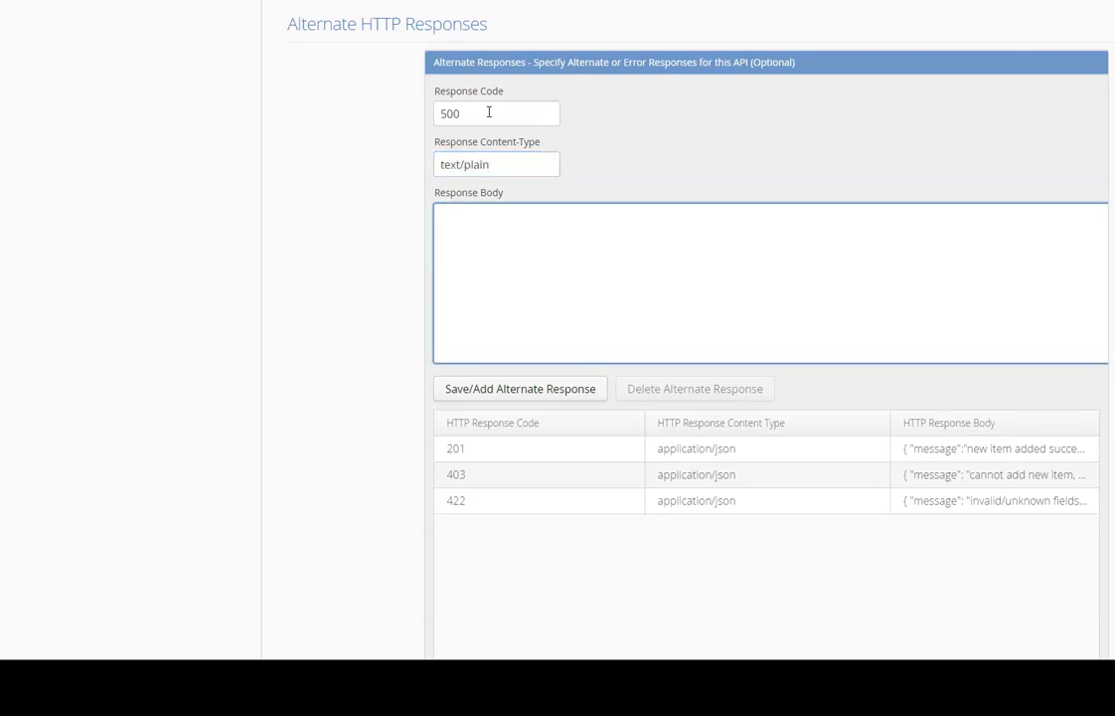
text(Internal Server Error - Contact API Team if the problem persists)
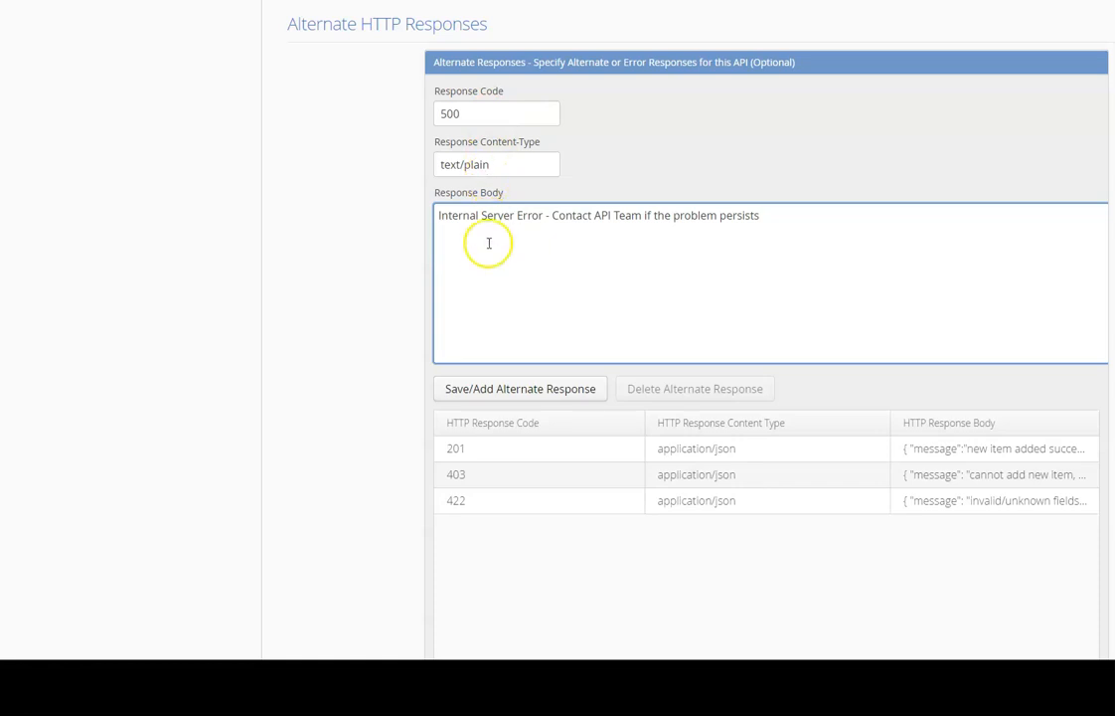
click(481, 380)
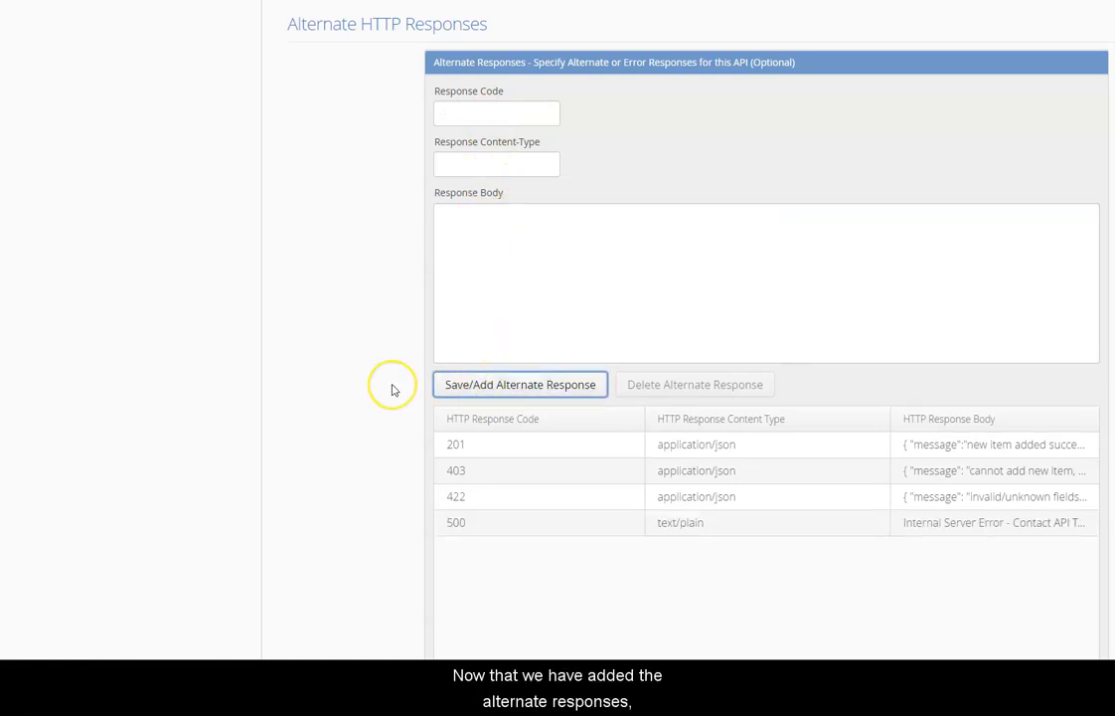
Publish the POST /product/add endpoint and bring up its test page.
scroll(392, 390, up, 5)
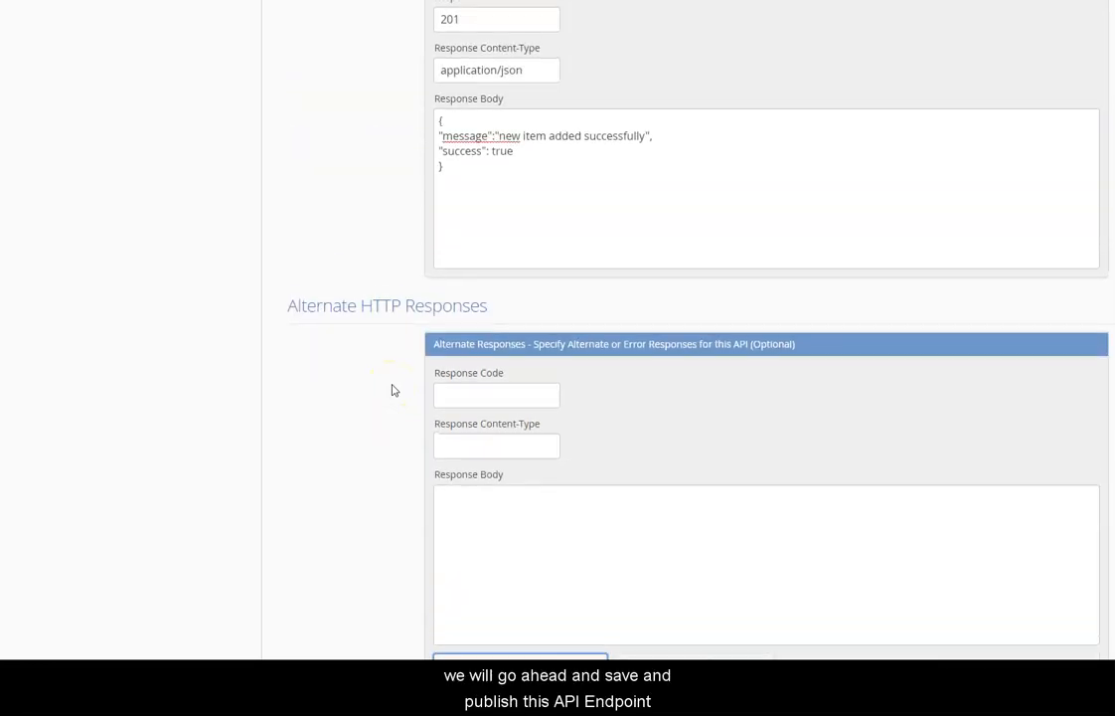
scroll(393, 390, up, 9)
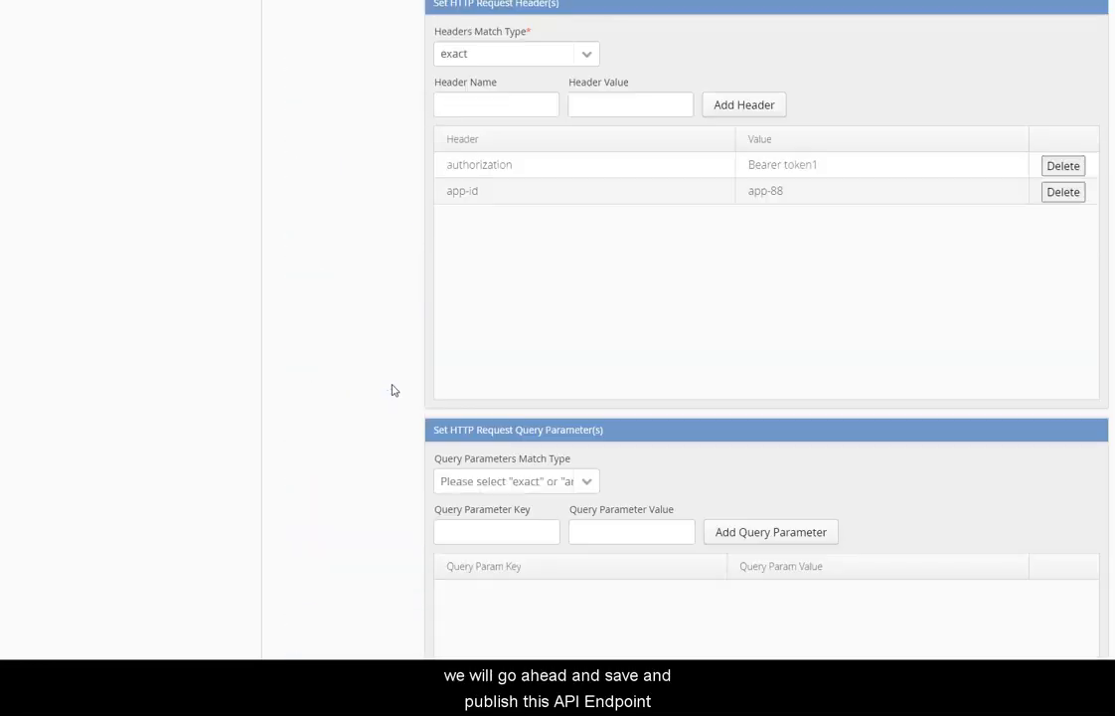
scroll(392, 389, up, 5)
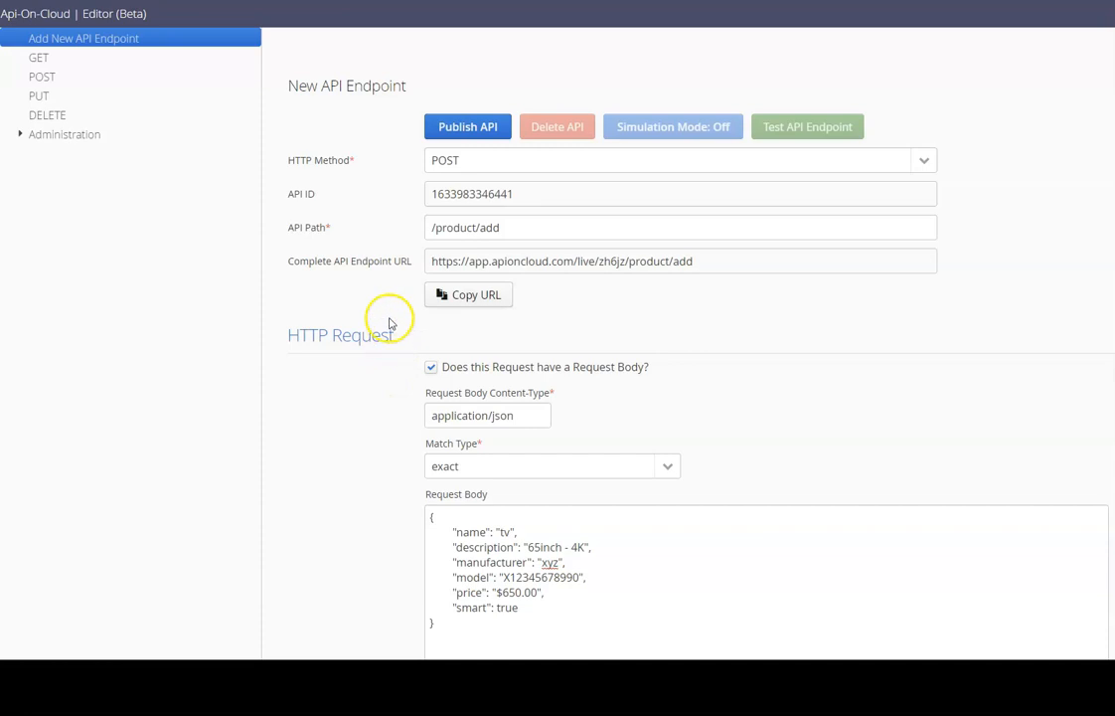
click(435, 134)
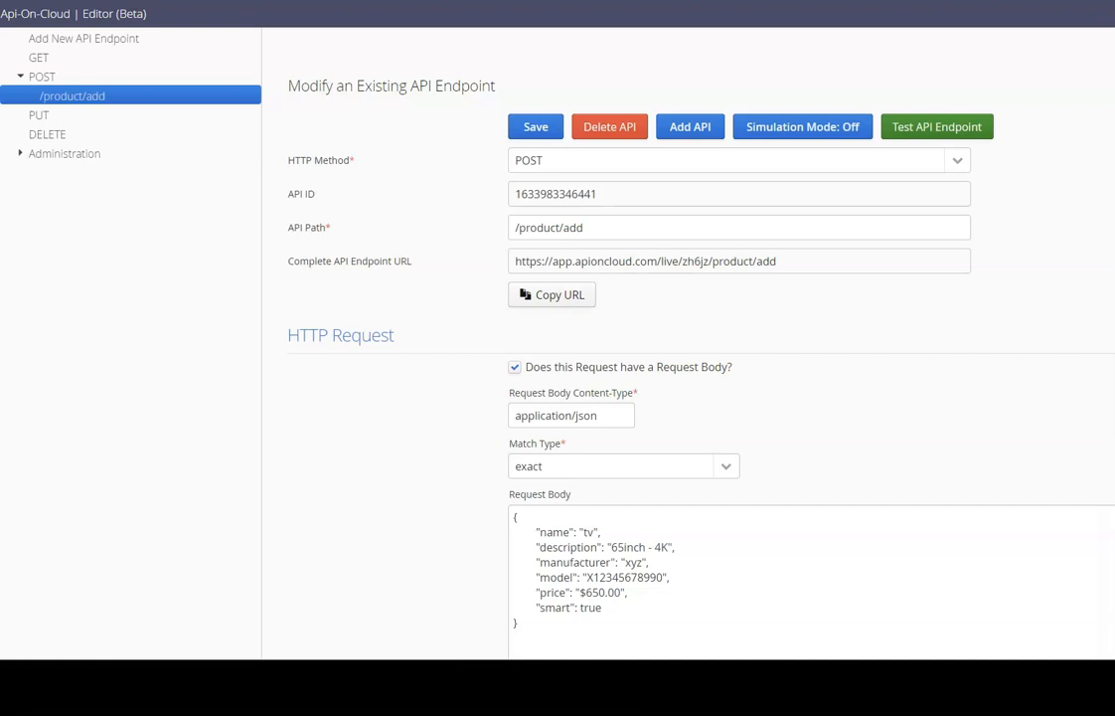
click(941, 133)
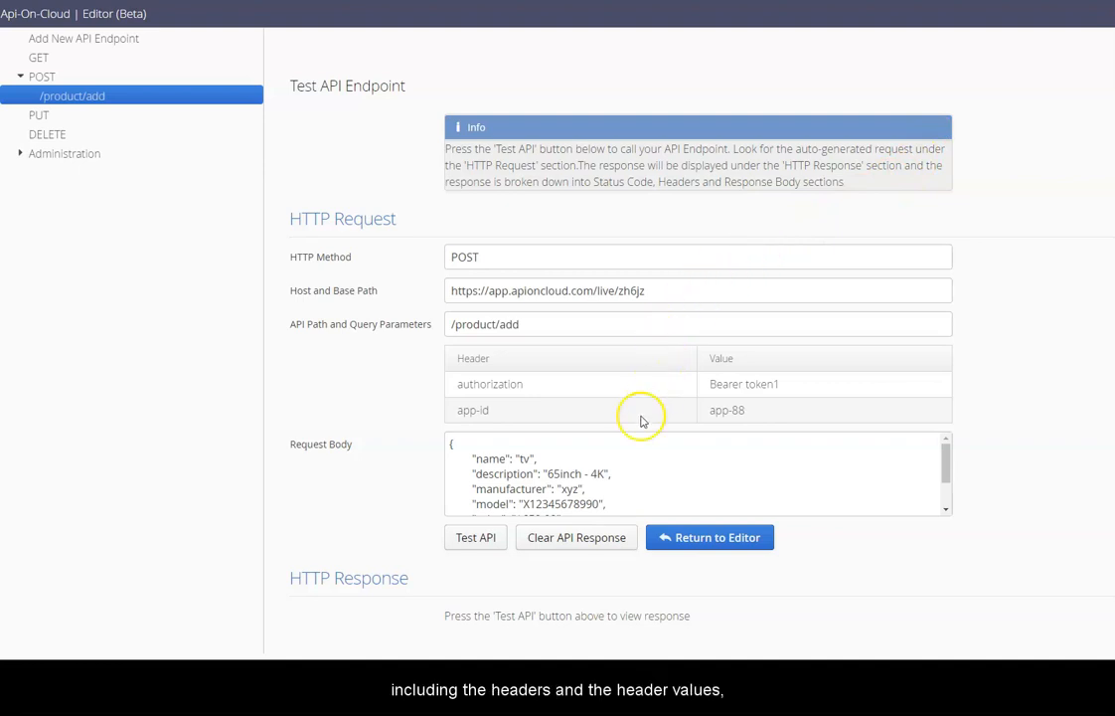
Run the test request and check the 201 'new item added successfully' response.
click(502, 542)
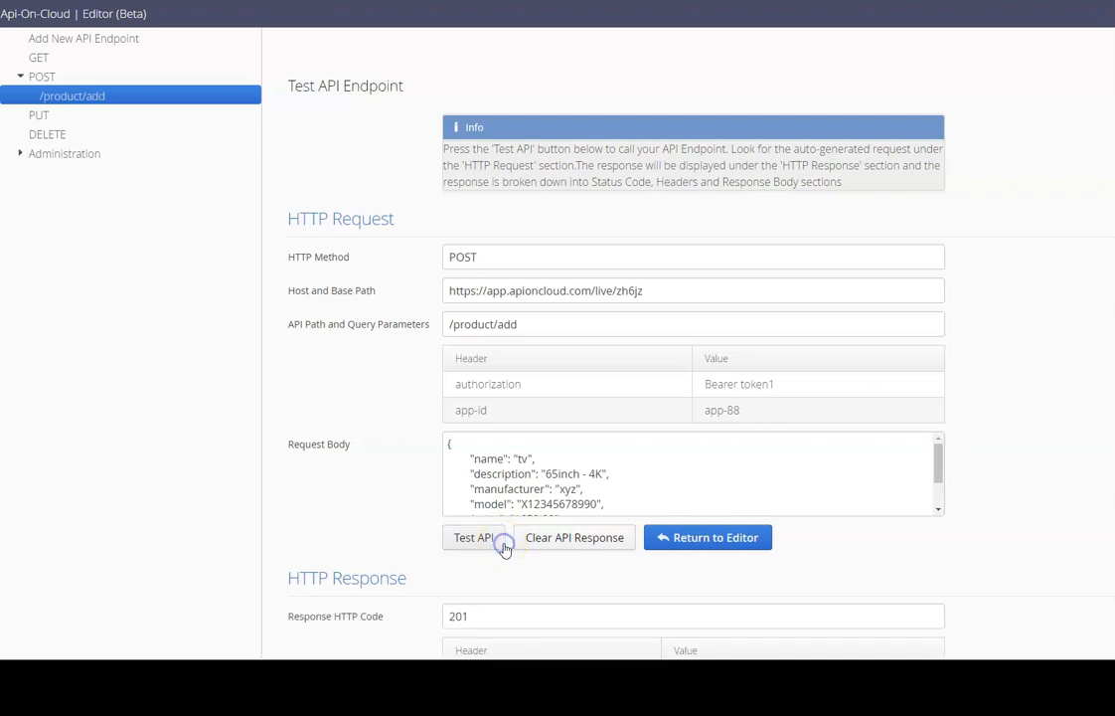
scroll(505, 549, down, 1)
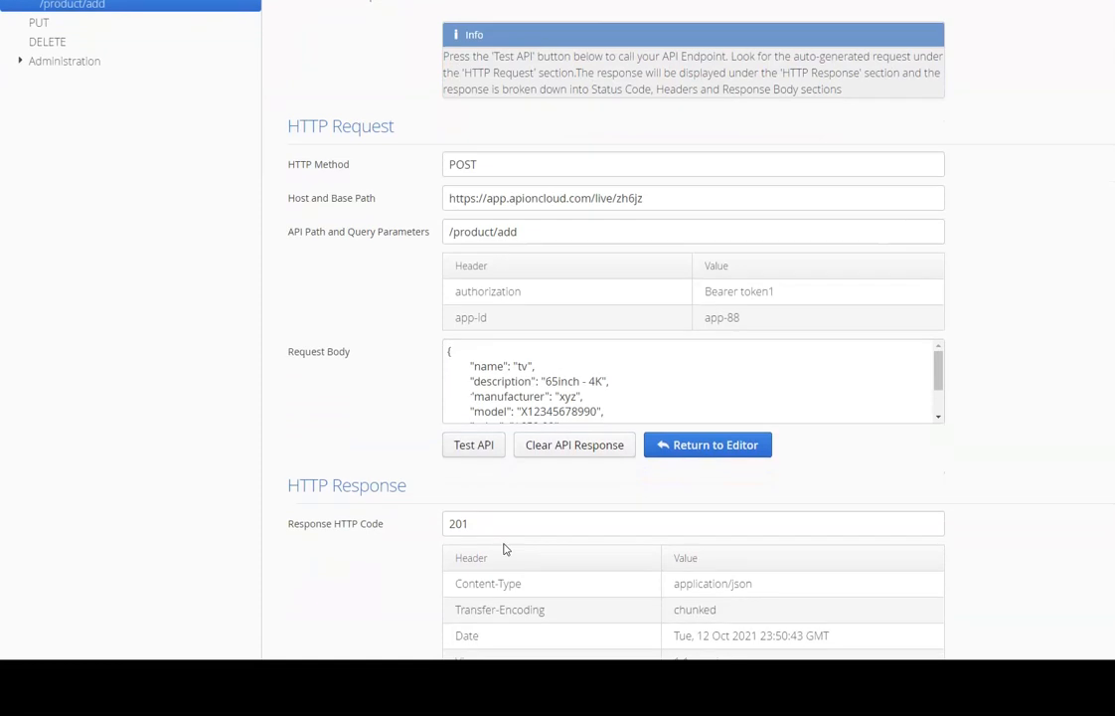
click(579, 532)
scroll(581, 533, down, 2)
scroll(584, 536, down, 1)
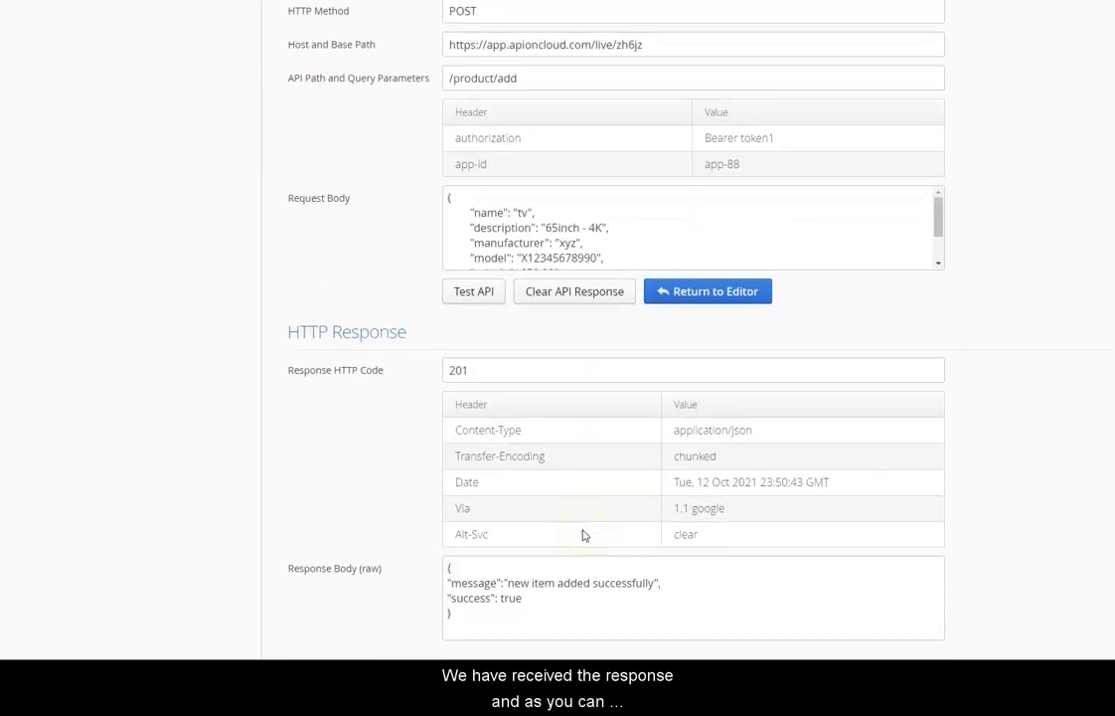
click(580, 556)
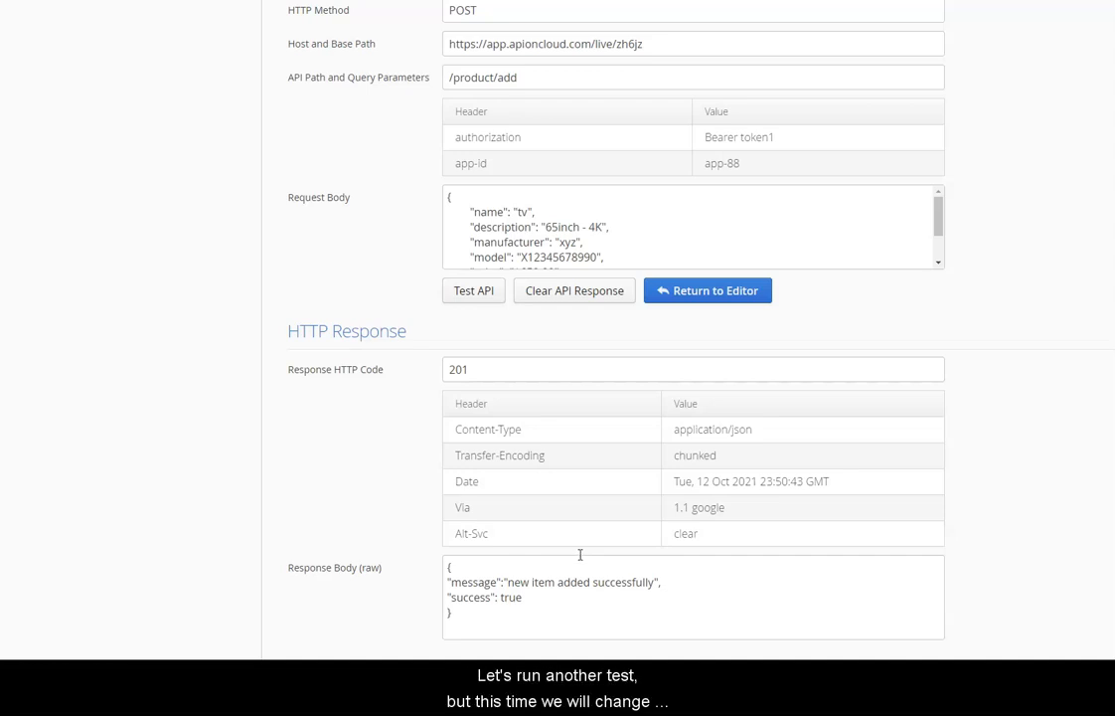
click(590, 300)
Change the authorization token and set app-id to app-25, then retest to get 404 resource not found.
click(792, 386)
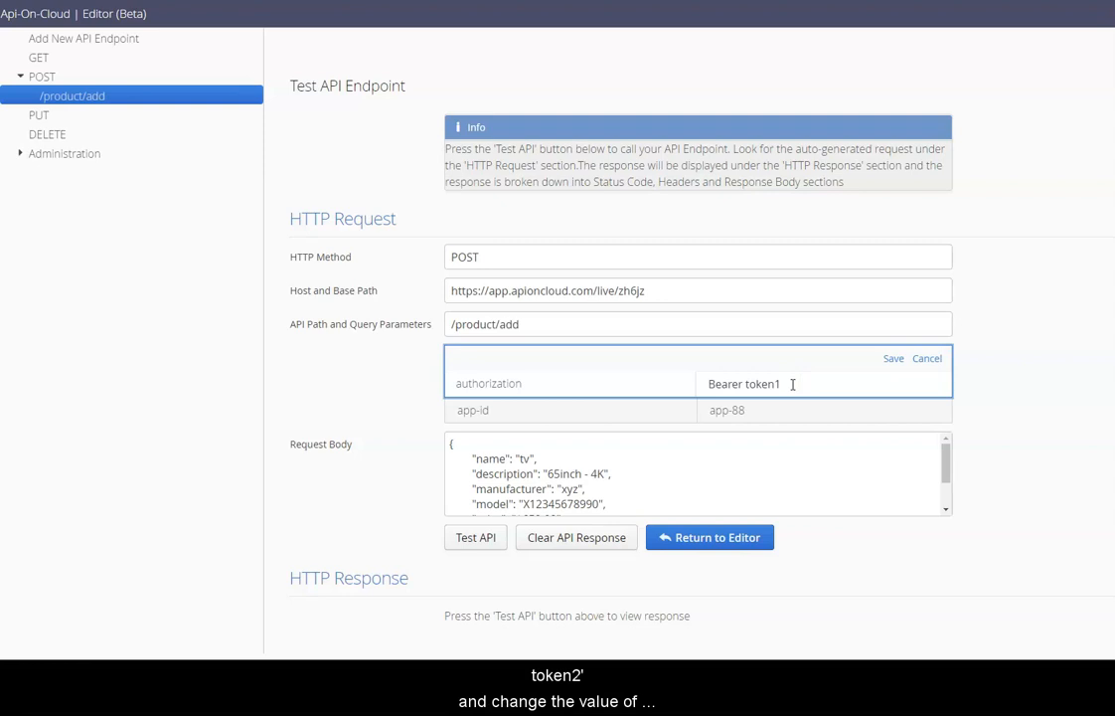
click(892, 359)
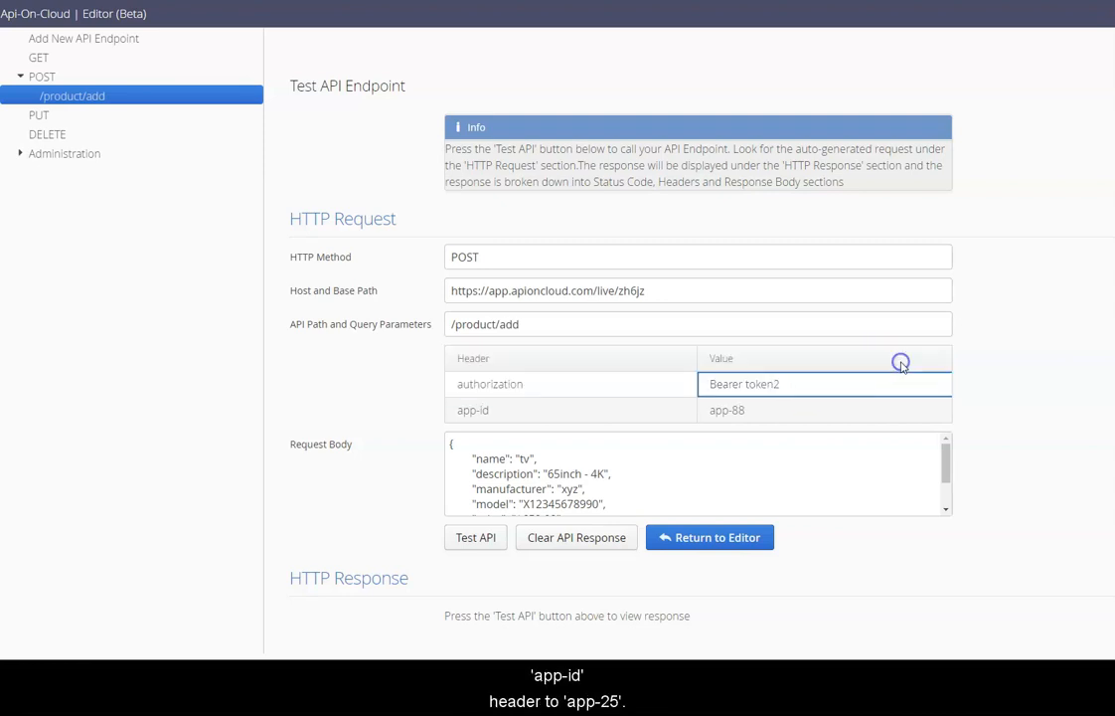
click(776, 403)
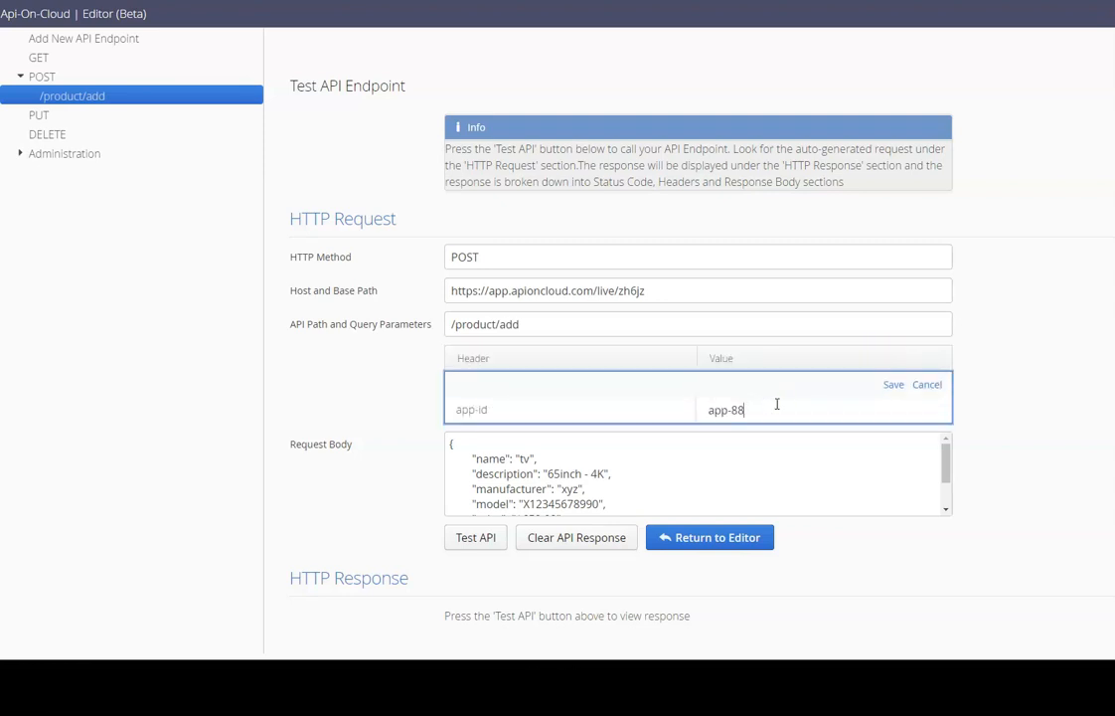
text(25)
click(890, 384)
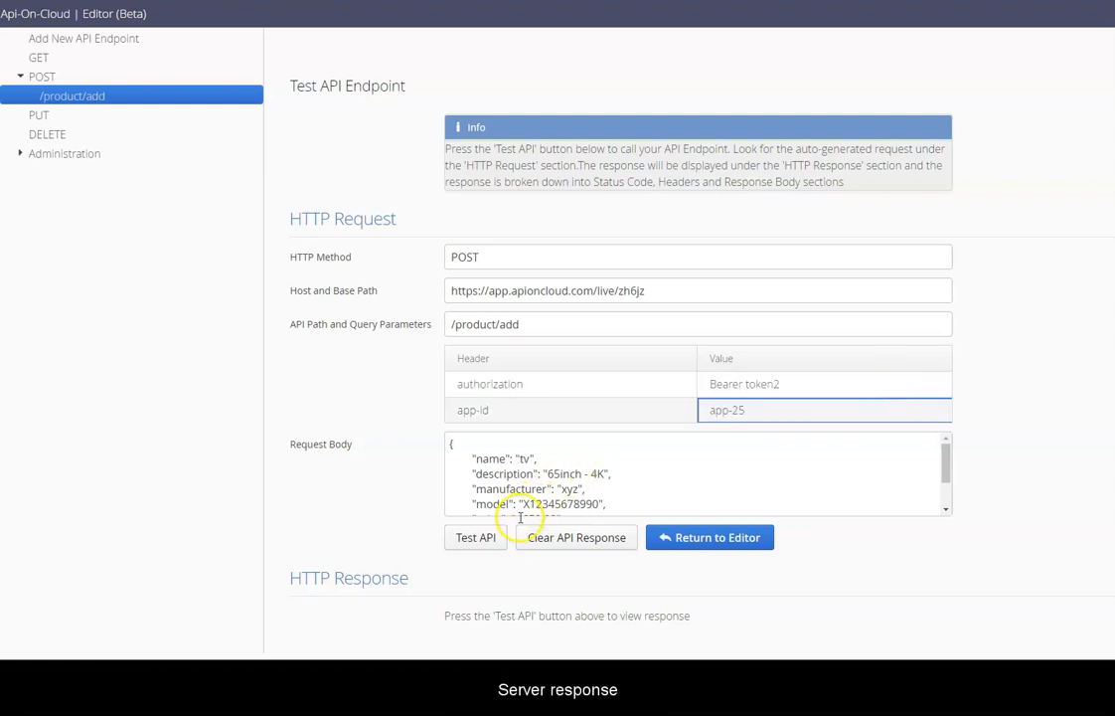
click(498, 537)
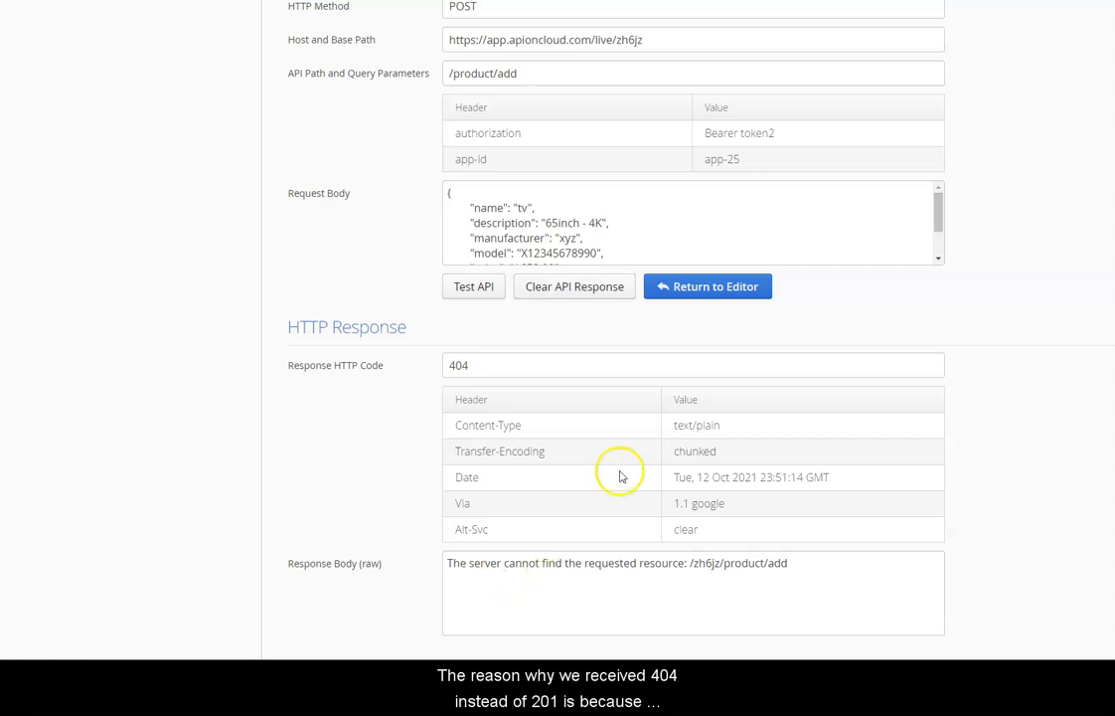
Switch the request headers match type from exact to any and save the endpoint.
click(696, 292)
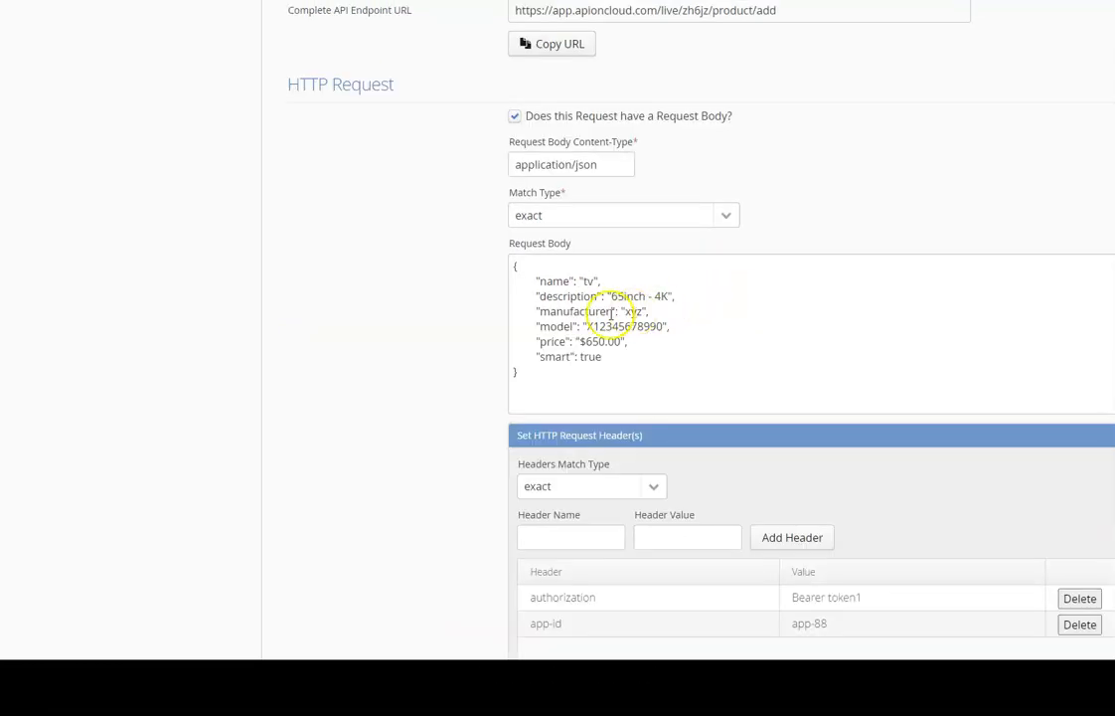
scroll(463, 324, down, 1)
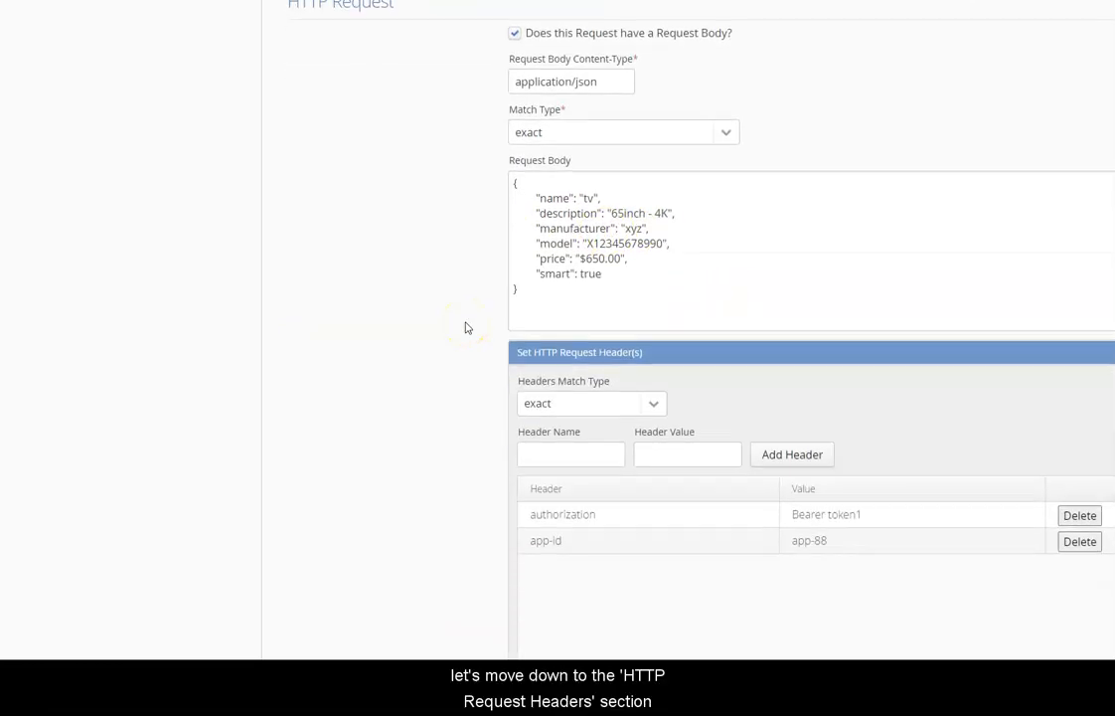
scroll(465, 325, down, 1)
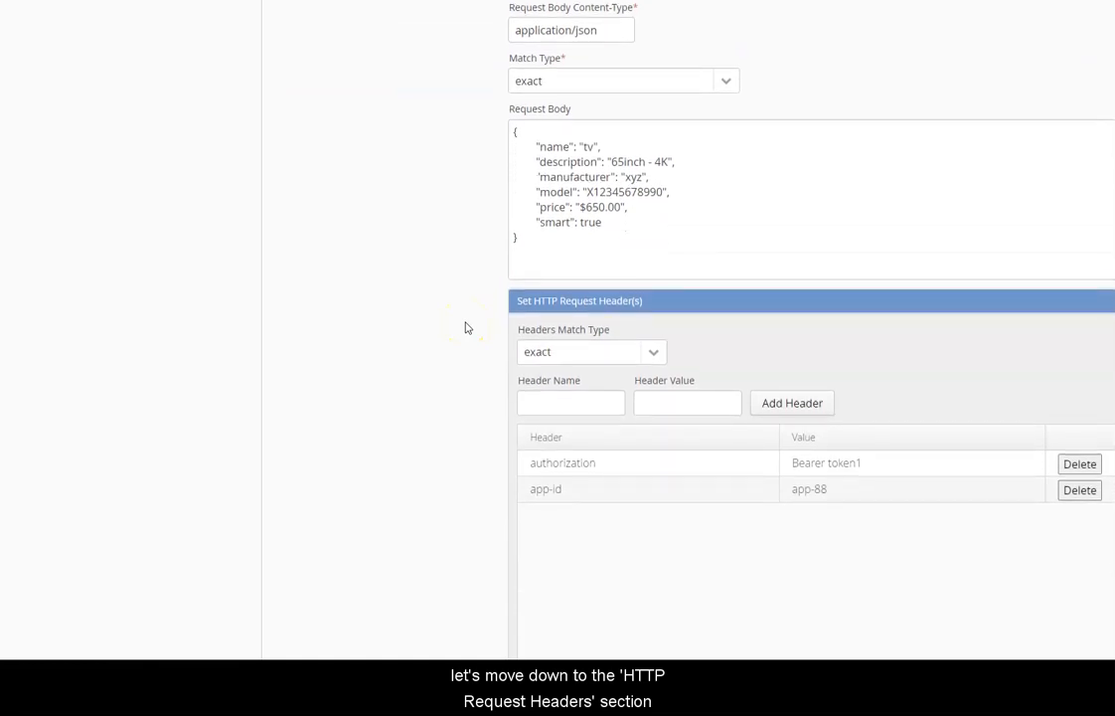
click(655, 353)
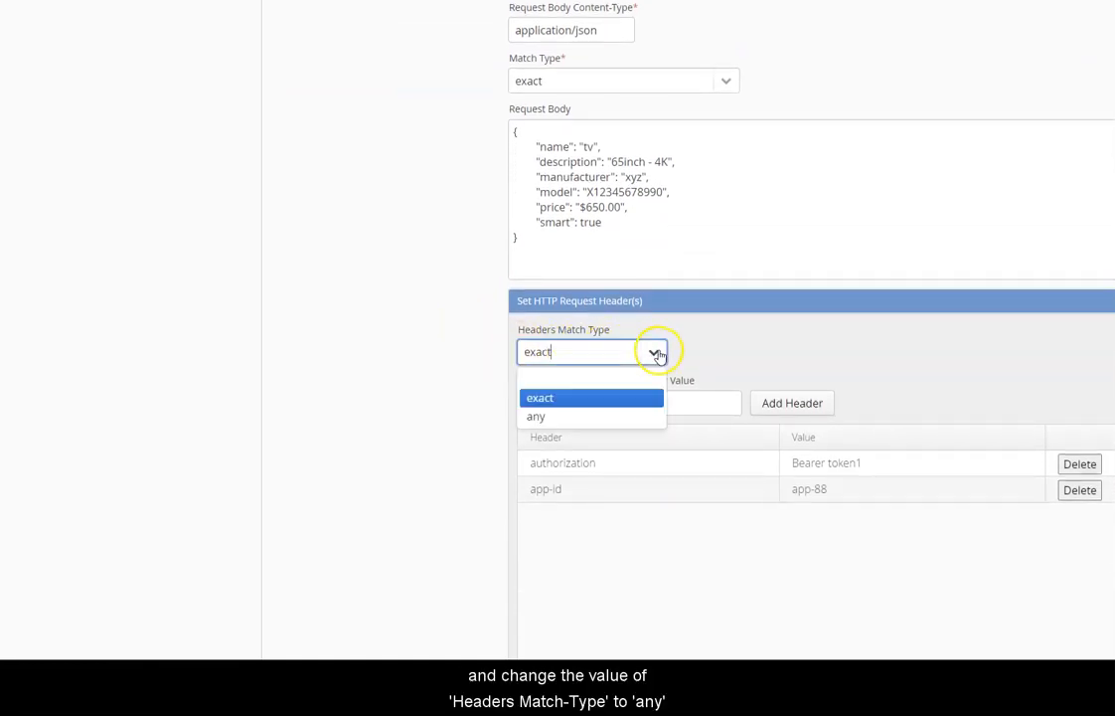
click(651, 419)
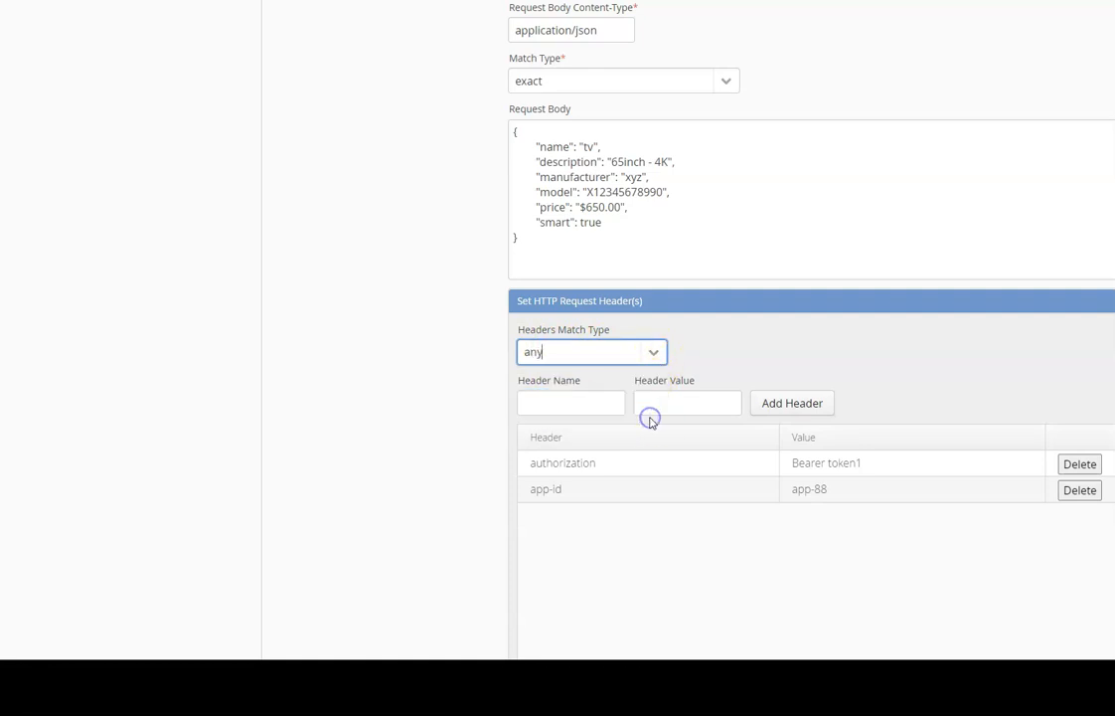
scroll(491, 413, up, 5)
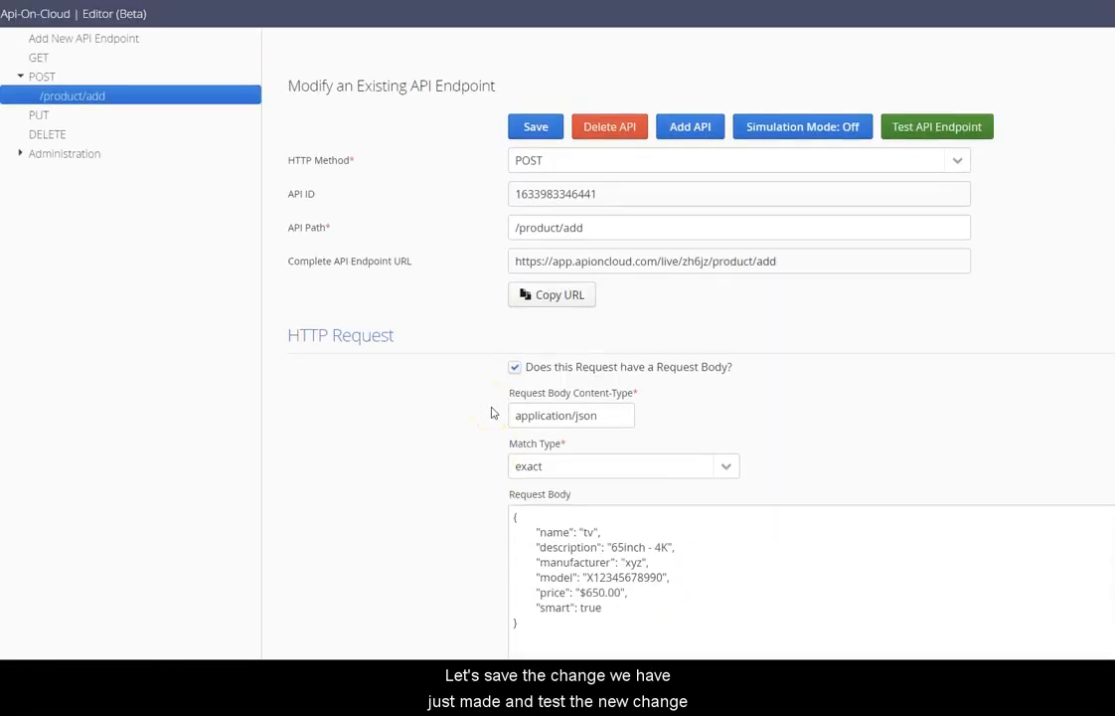
click(524, 127)
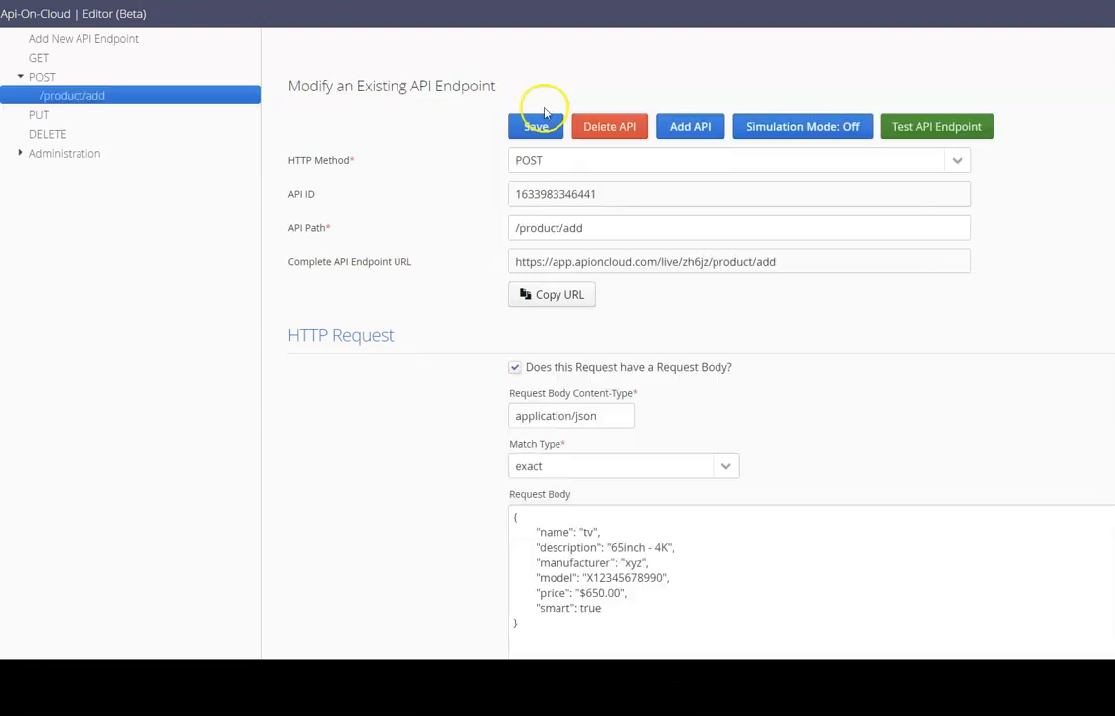
Test the endpoint with its default headers and review the 201 response.
click(902, 122)
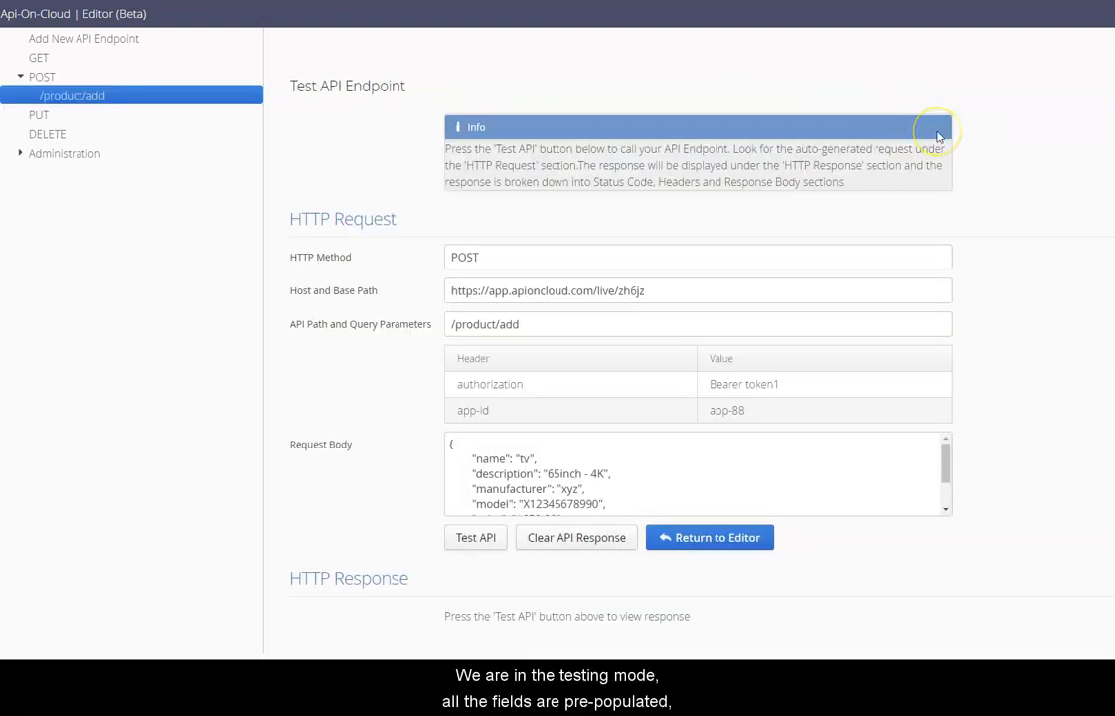
click(504, 546)
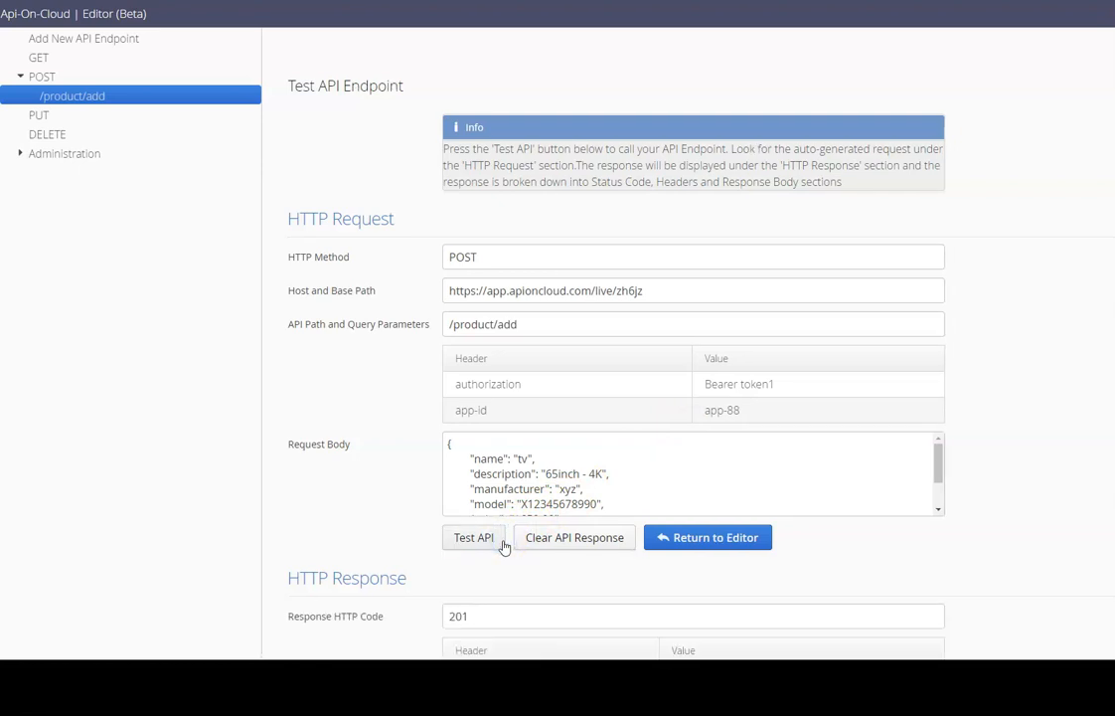
scroll(503, 546, down, 3)
scroll(504, 545, down, 1)
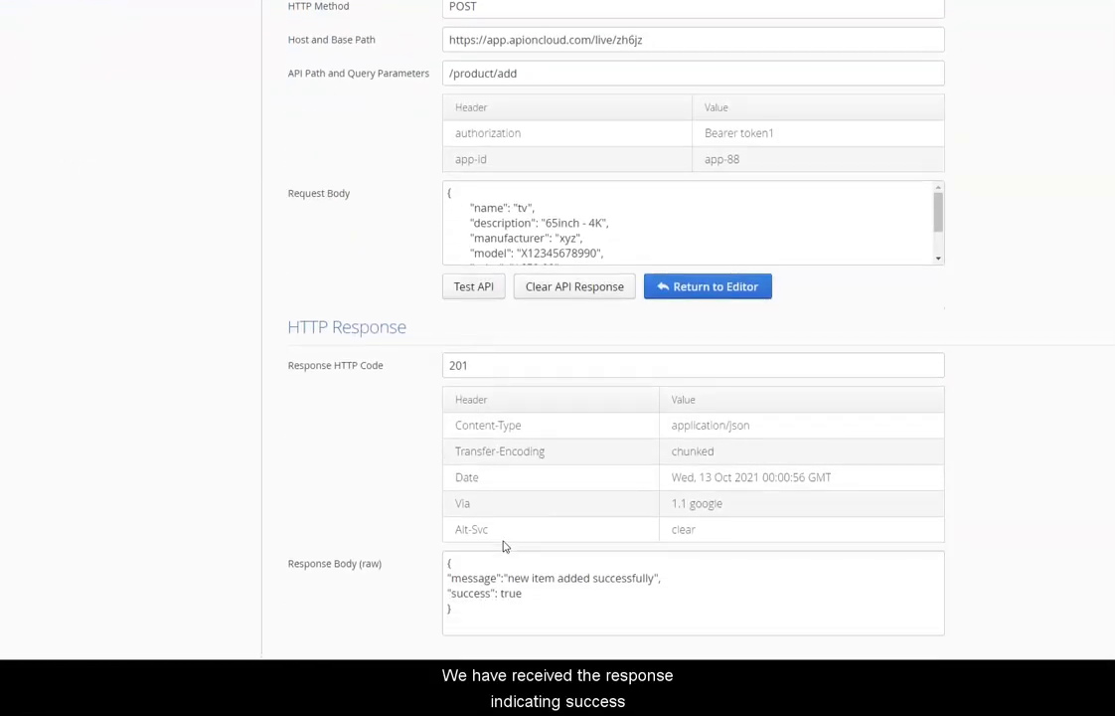
Retest with a different authorization token and app-id app-25, still getting 201 success.
click(582, 294)
click(753, 382)
click(752, 382)
double_click(761, 383)
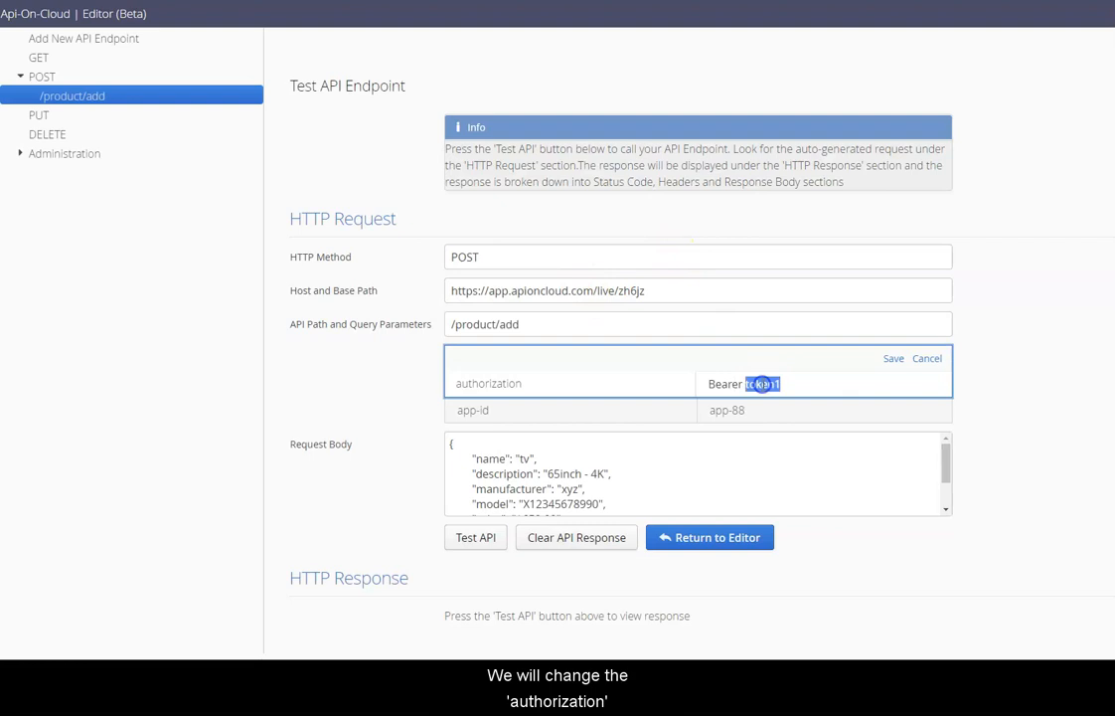
text(another-)
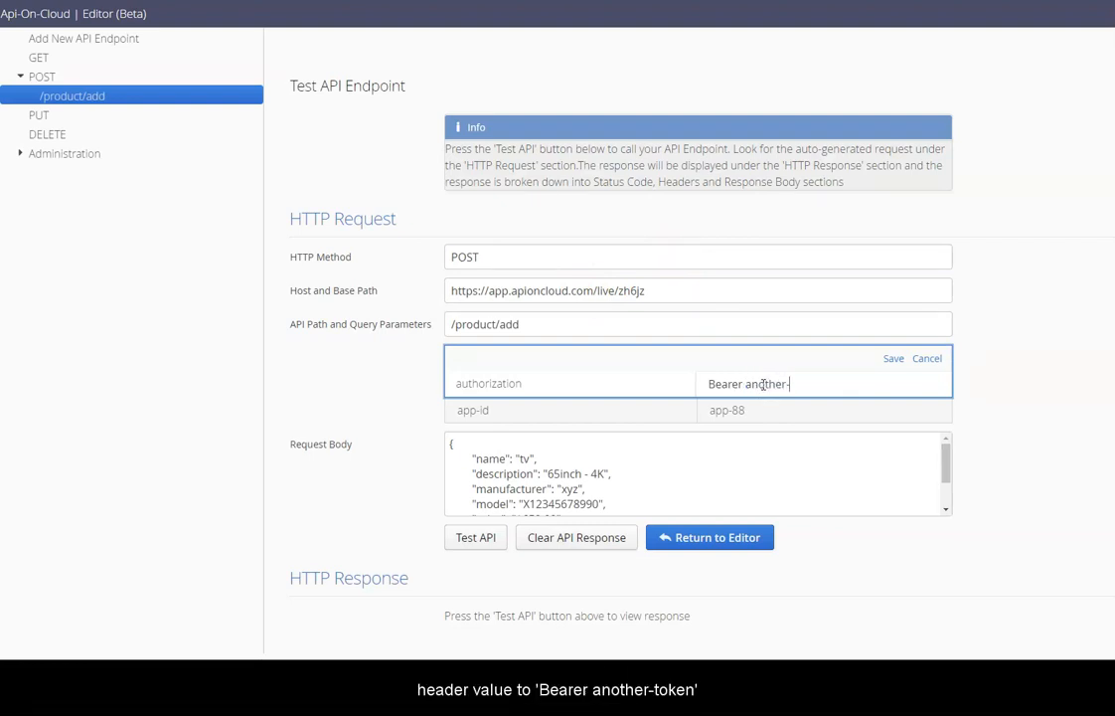
click(892, 358)
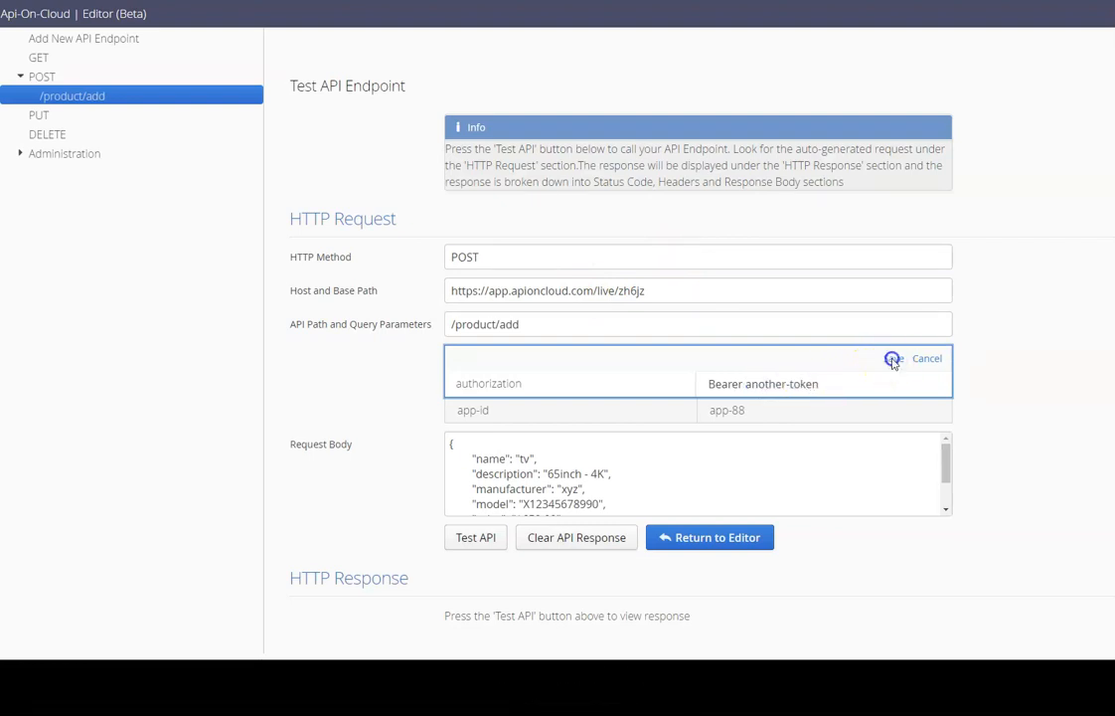
click(784, 414)
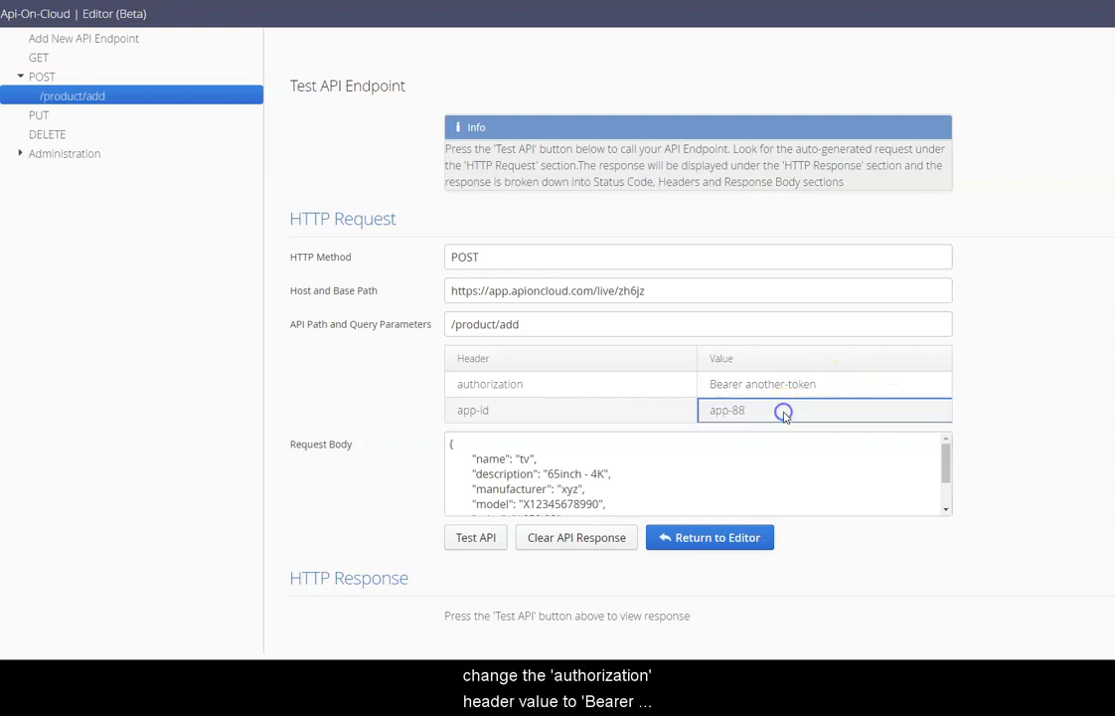
text(25)
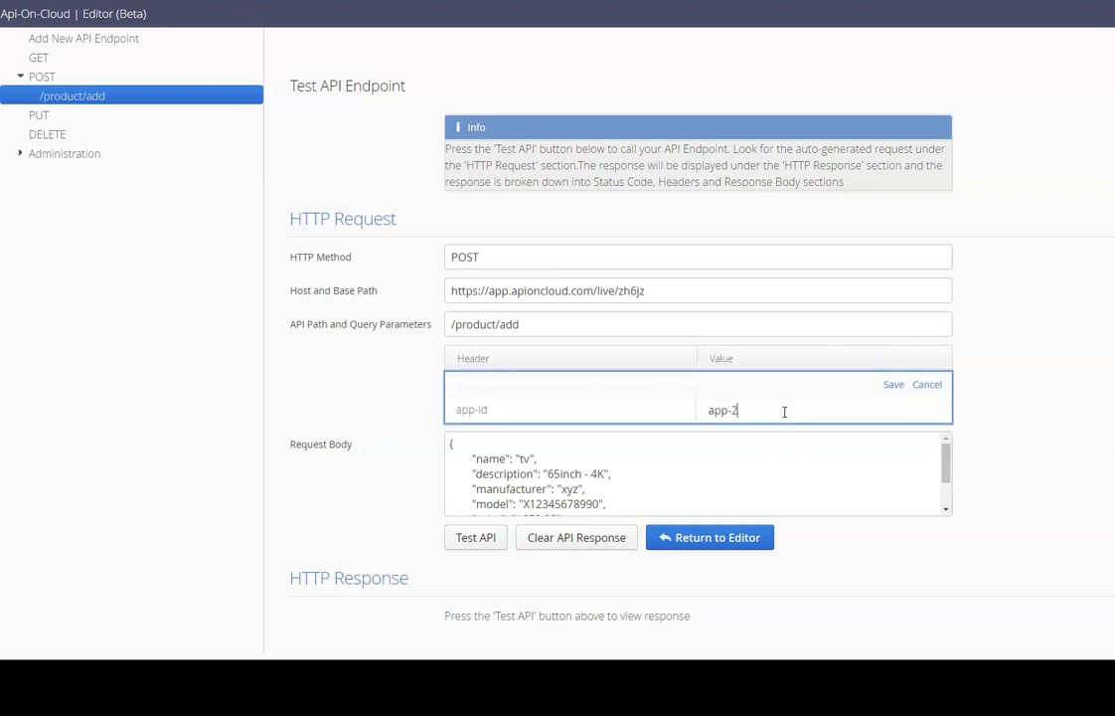
click(891, 382)
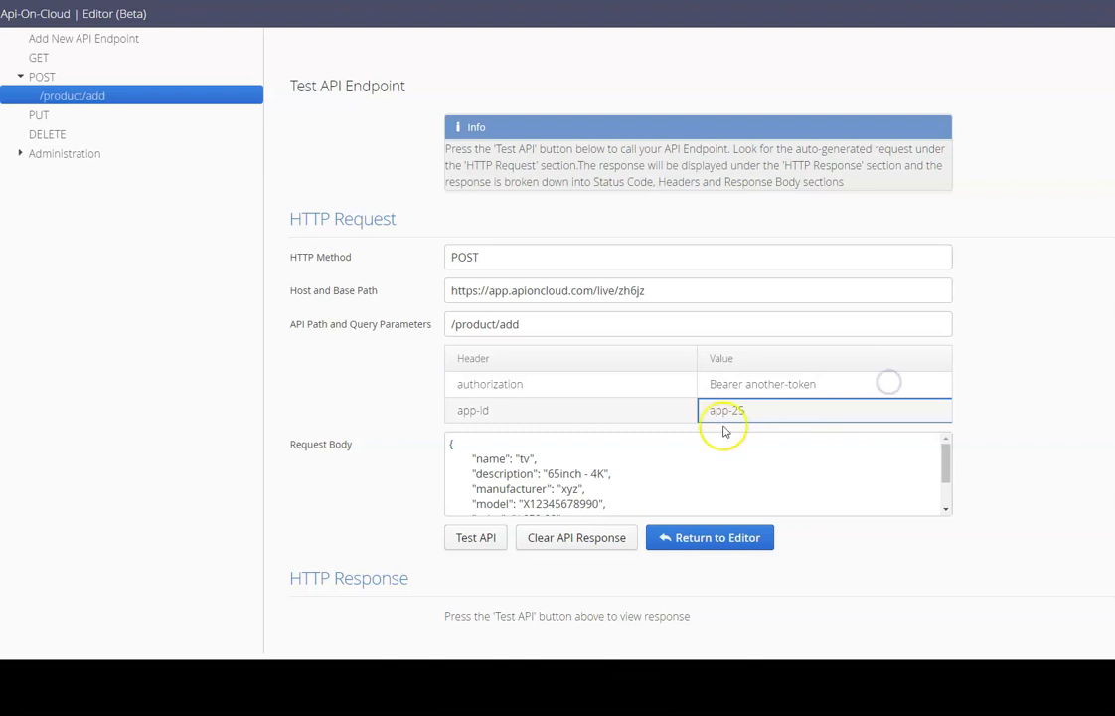
click(475, 537)
scroll(500, 548, down, 3)
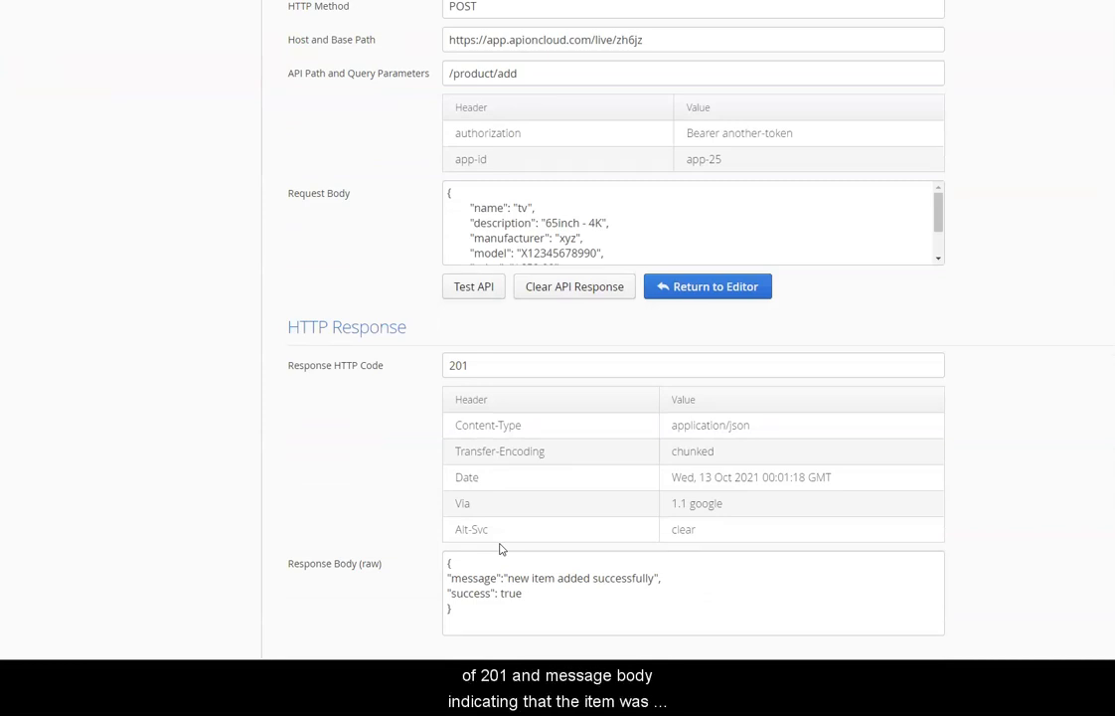
Clear the previous response and change the authorization token's middle word to 'third'.
click(575, 288)
click(752, 382)
double_click(755, 384)
text(third)
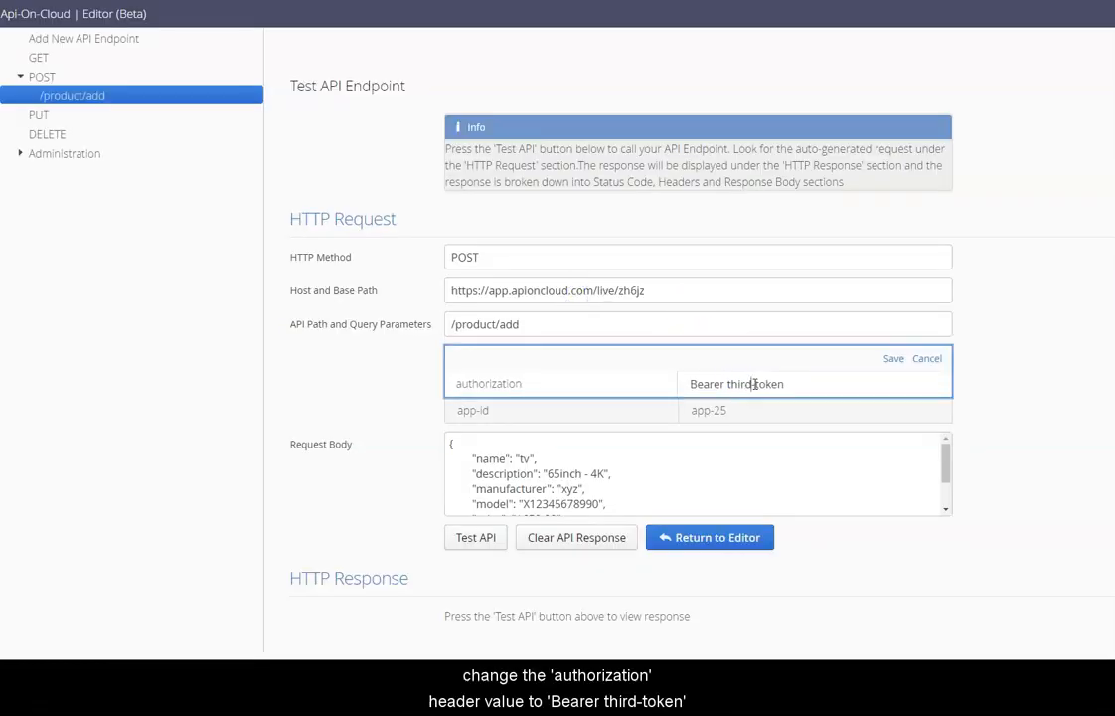
click(892, 357)
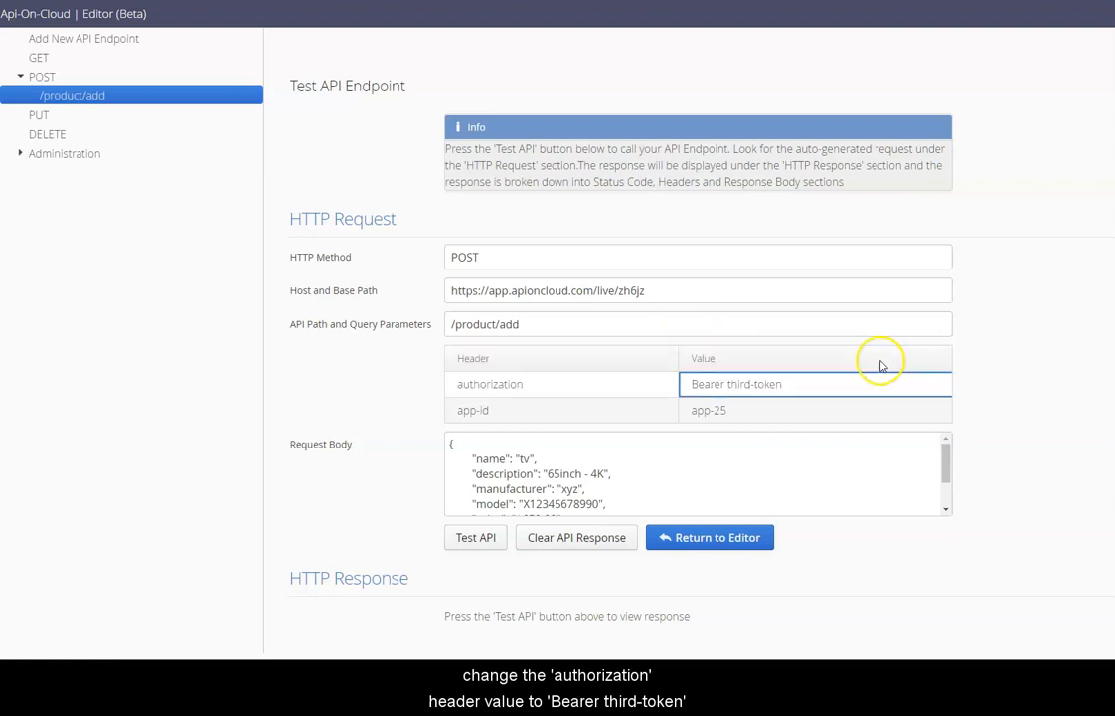
Change the app-id header to app-11 and read the 201 'new item added successfully' response.
click(752, 410)
key(BackSpace)
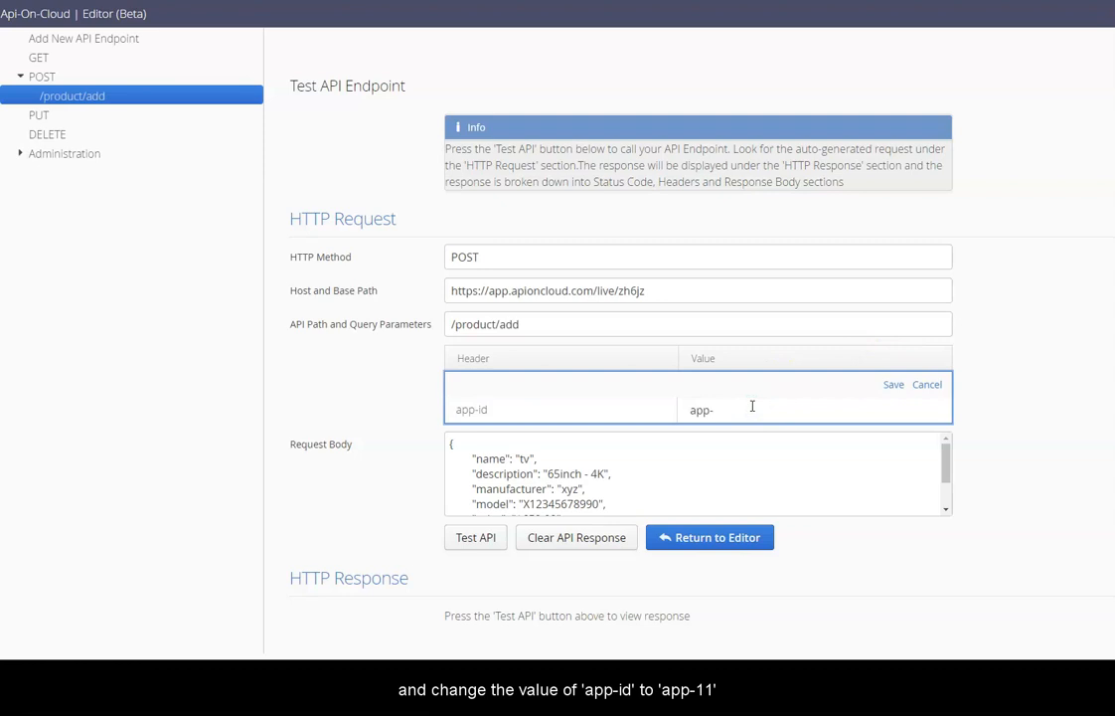
text(11)
click(890, 385)
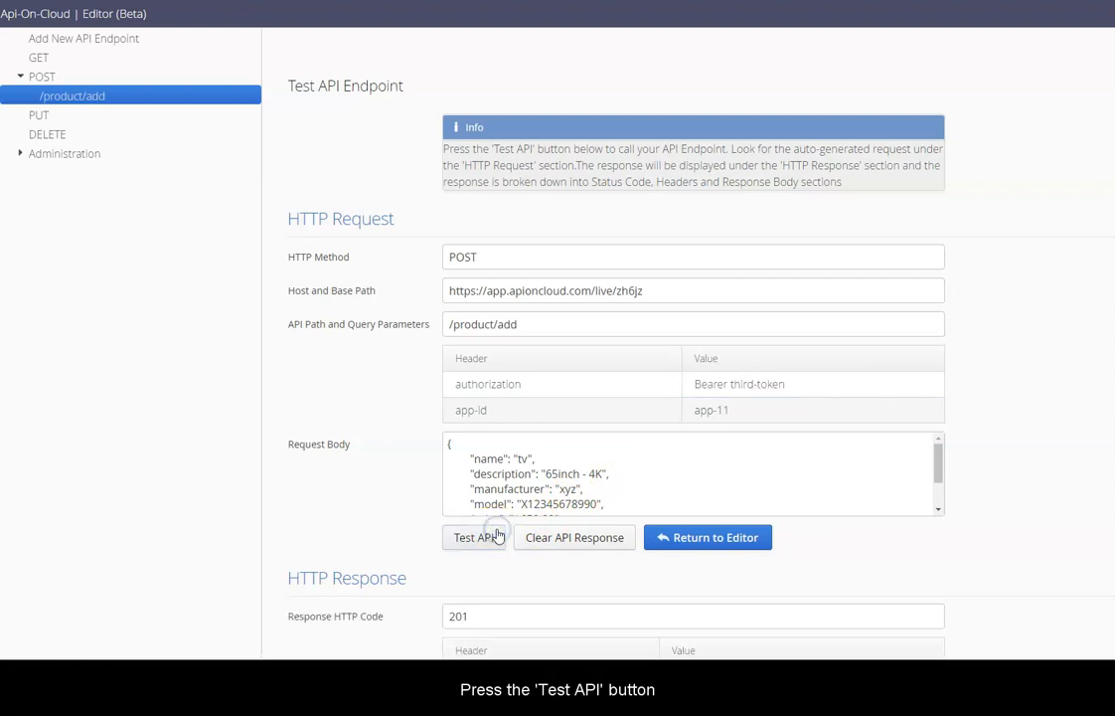
scroll(499, 536, down, 3)
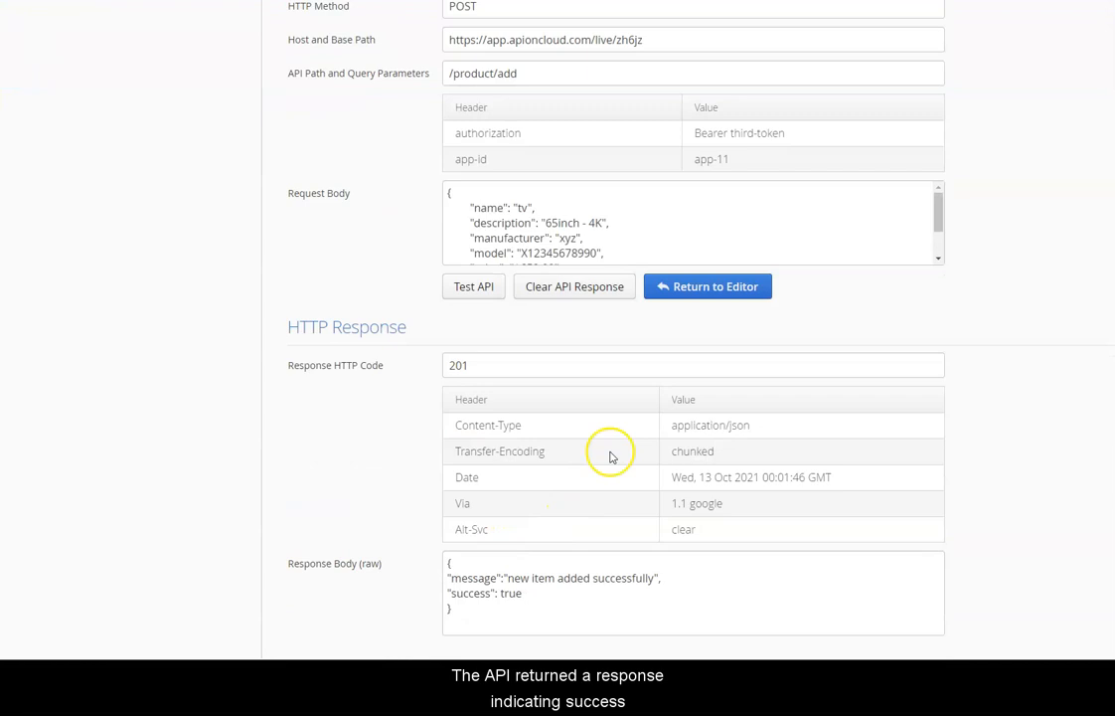
Return to the /product/add edit form, switch Simulation Mode from Off to On, then open its test page.
click(709, 297)
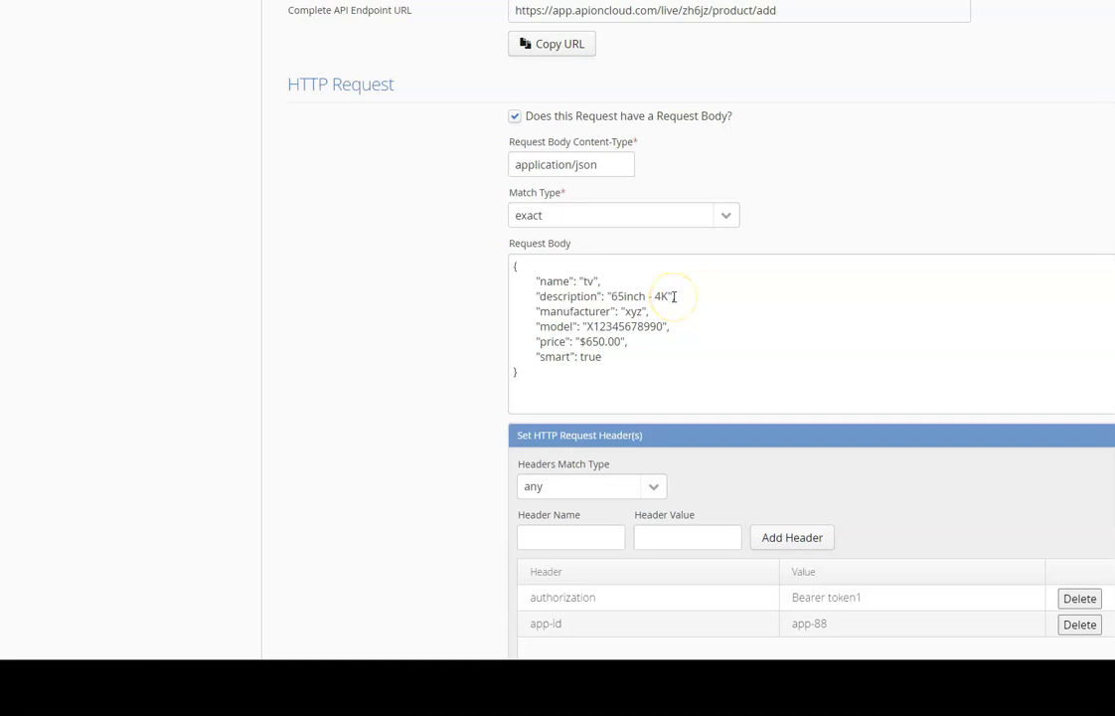
scroll(674, 297, up, 3)
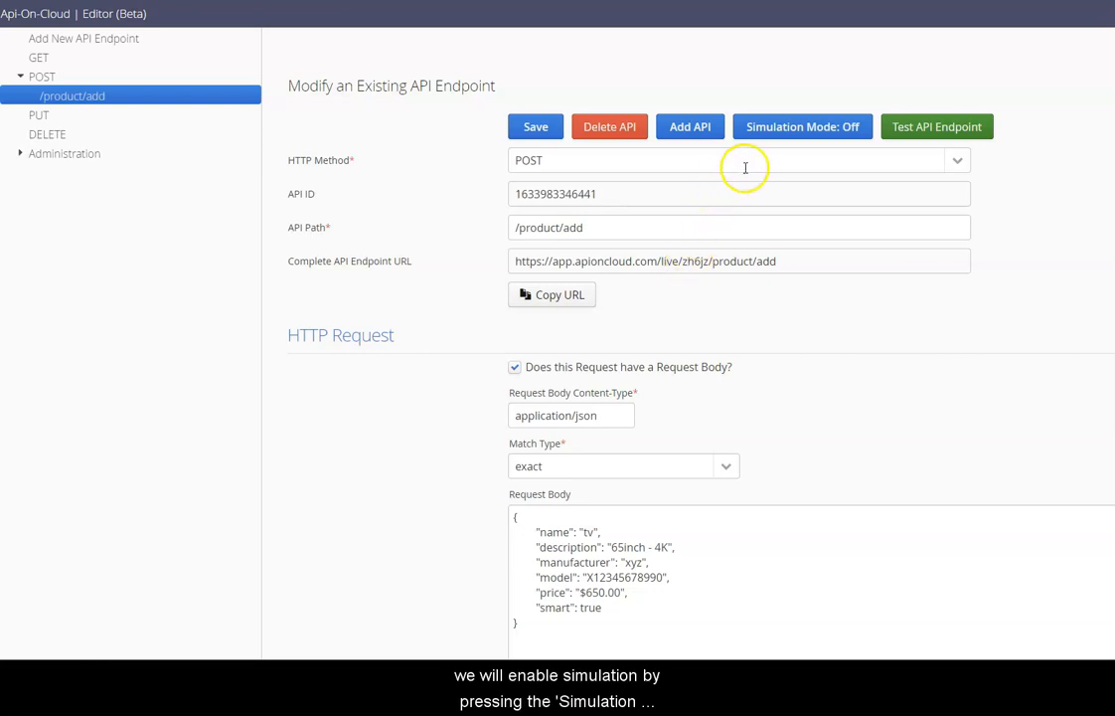
click(785, 135)
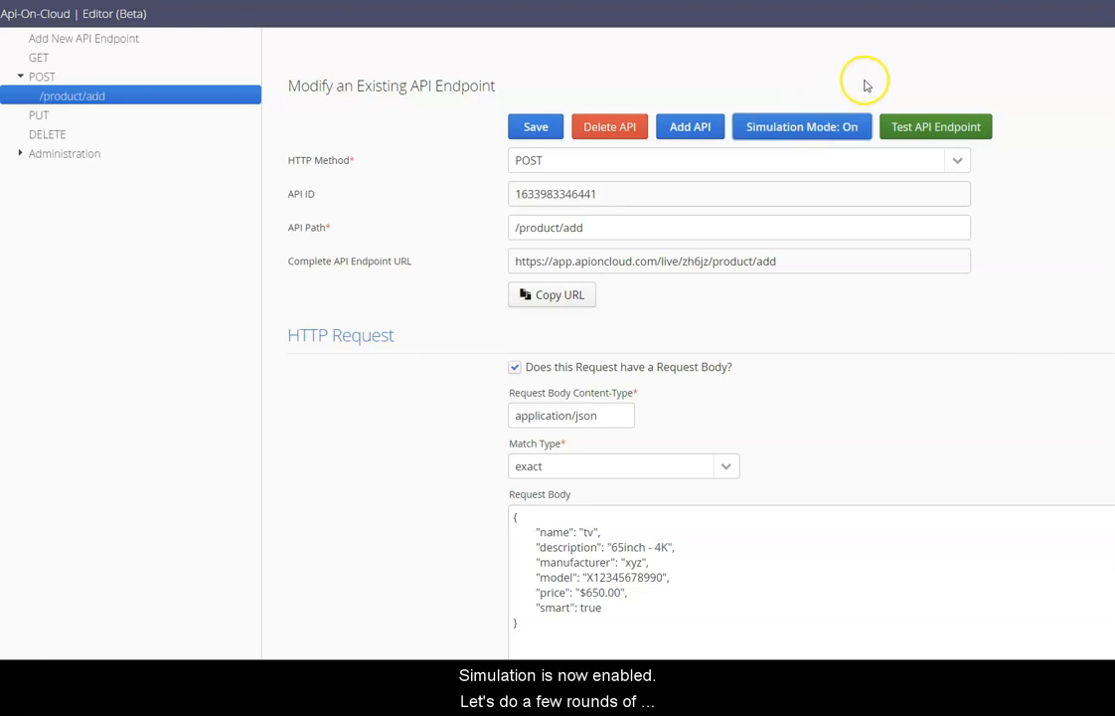
click(915, 130)
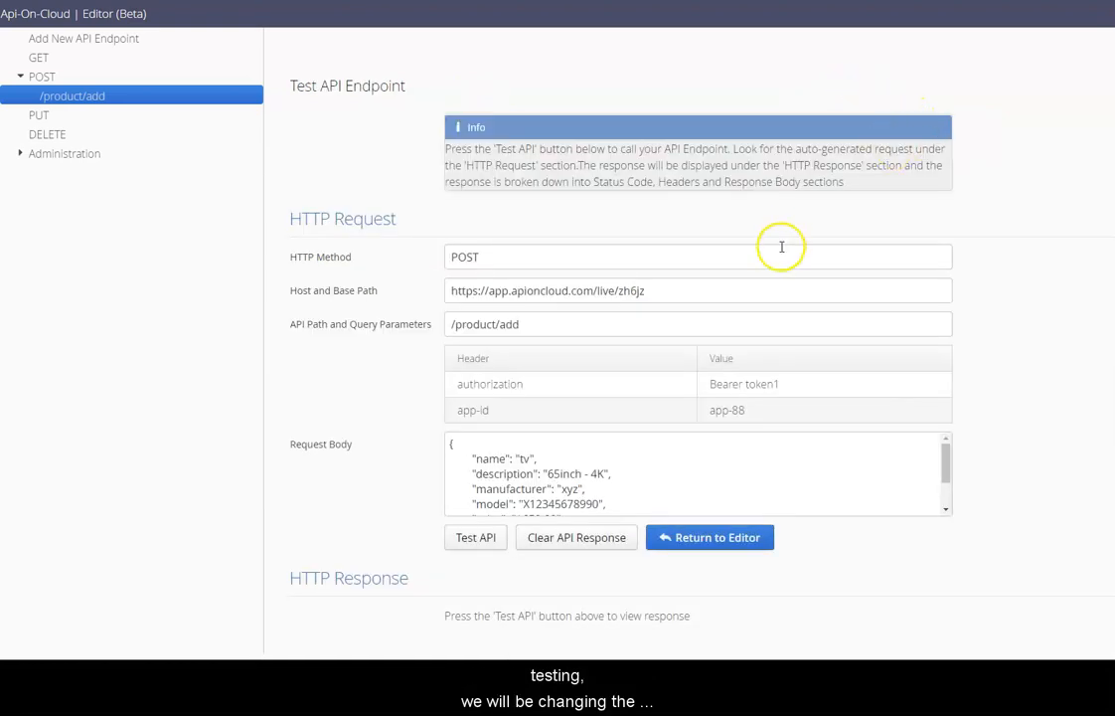
Save a changed authorization token and app-id app-880, then test to get a 201 response.
click(773, 288)
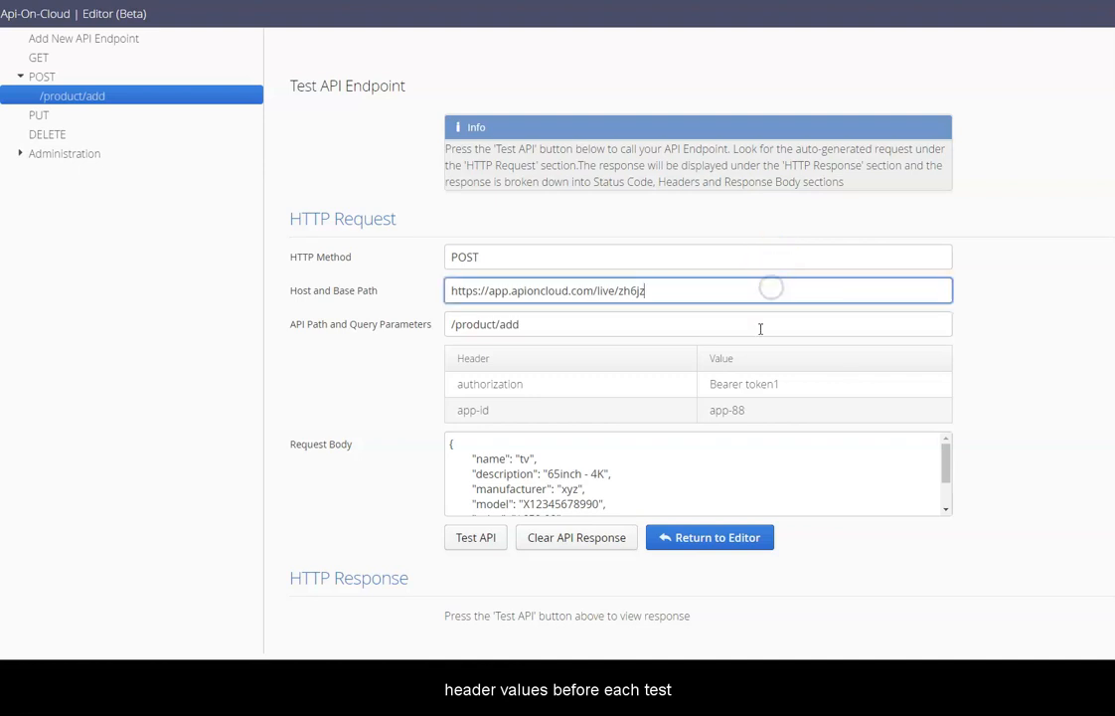
click(756, 383)
click(775, 383)
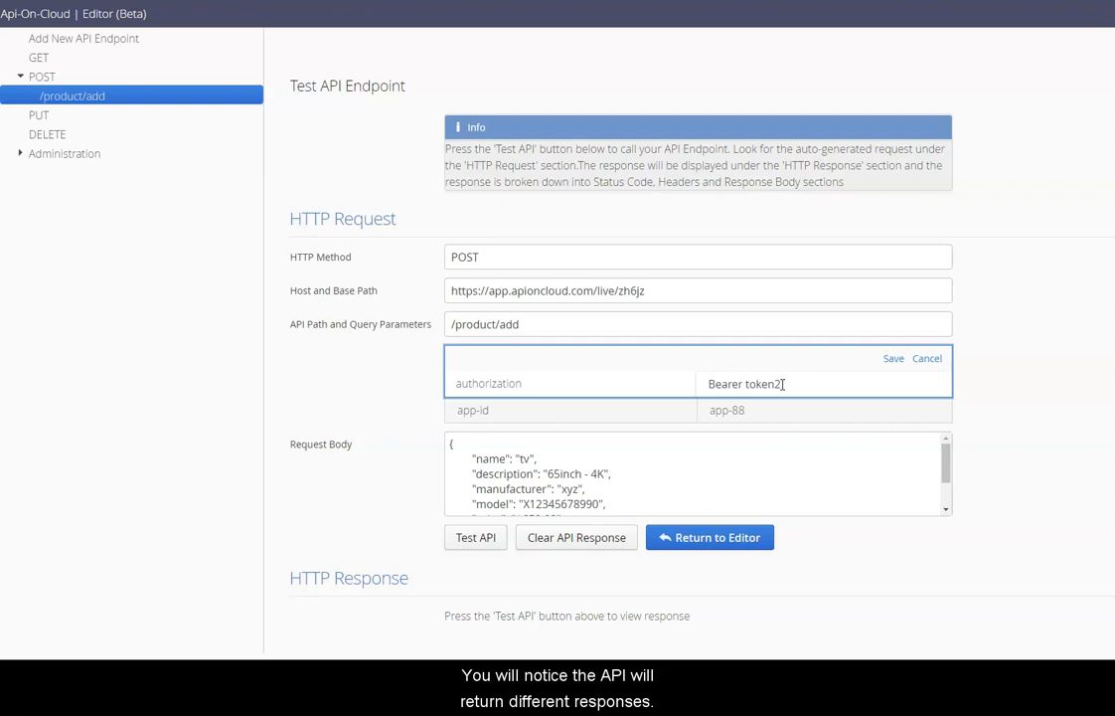
click(892, 358)
click(784, 410)
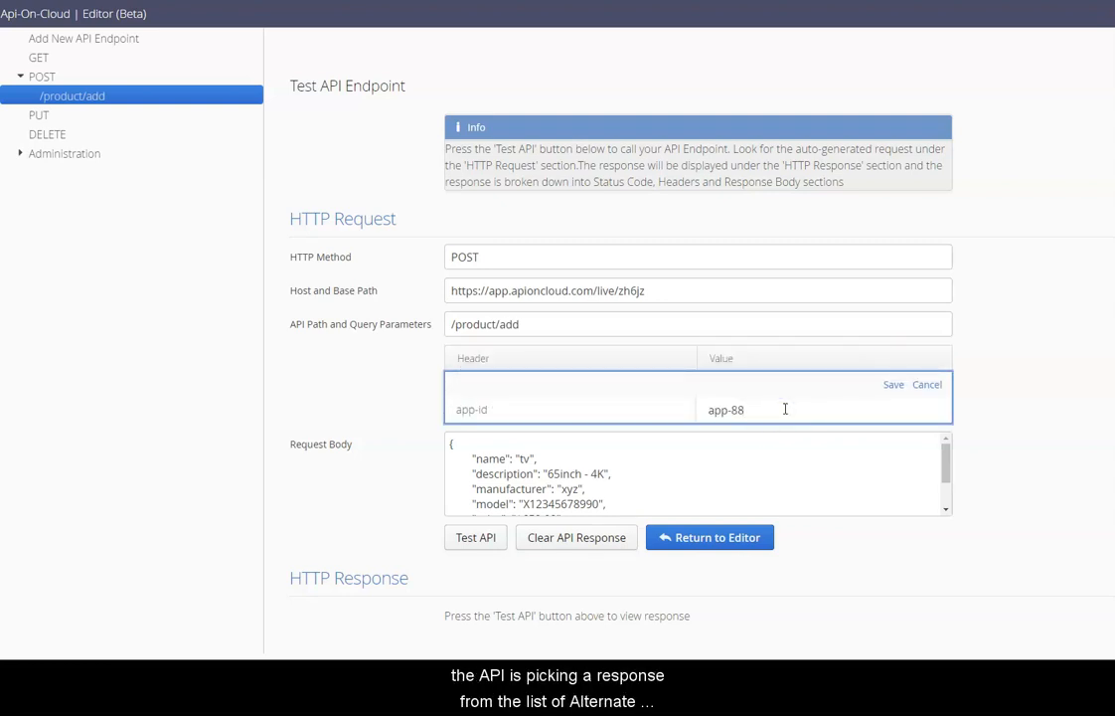
click(893, 384)
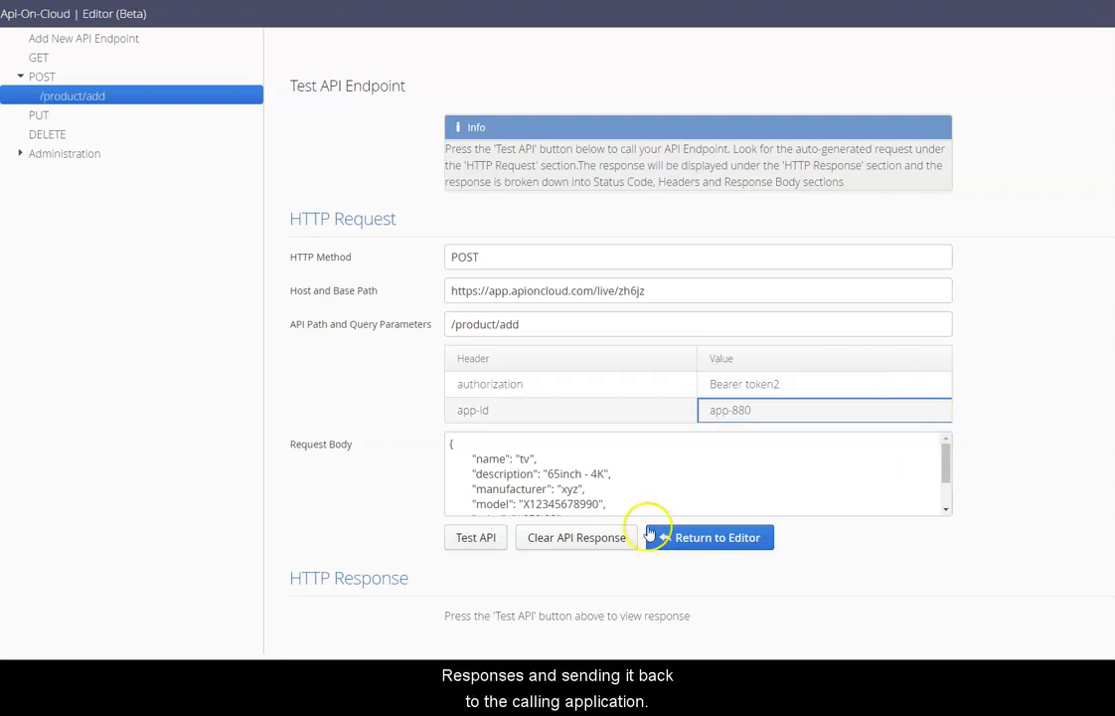
click(502, 539)
scroll(502, 539, down, 3)
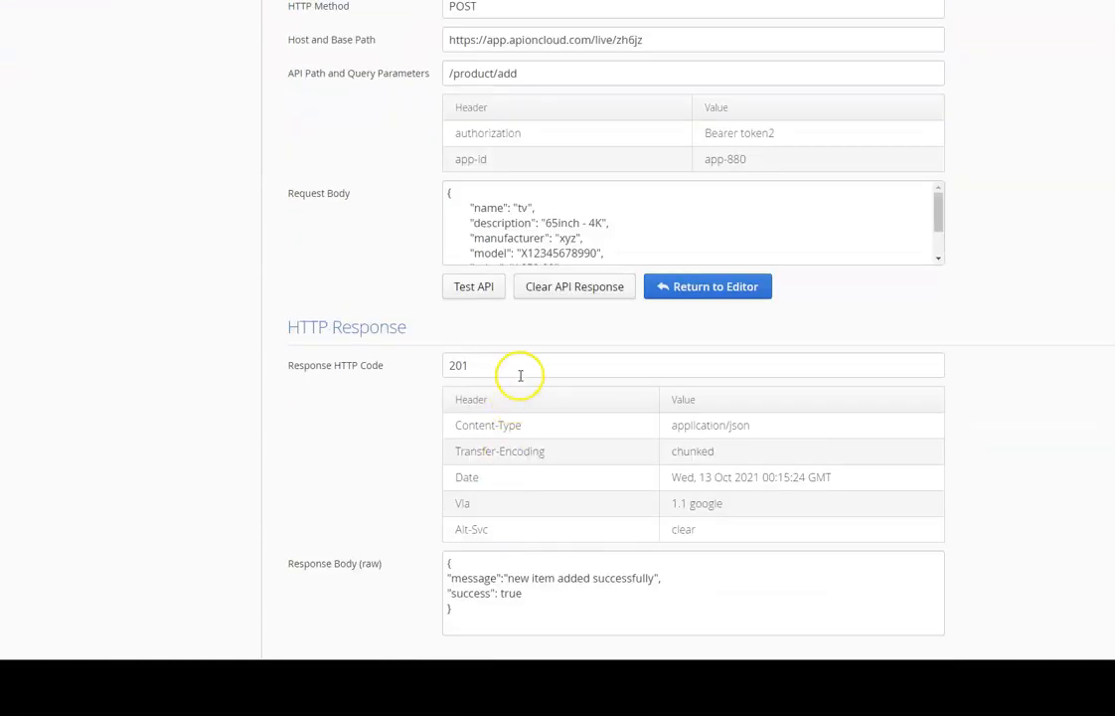
Retest with another token and app-id app-90, getting a 500 Internal Server Error.
click(569, 288)
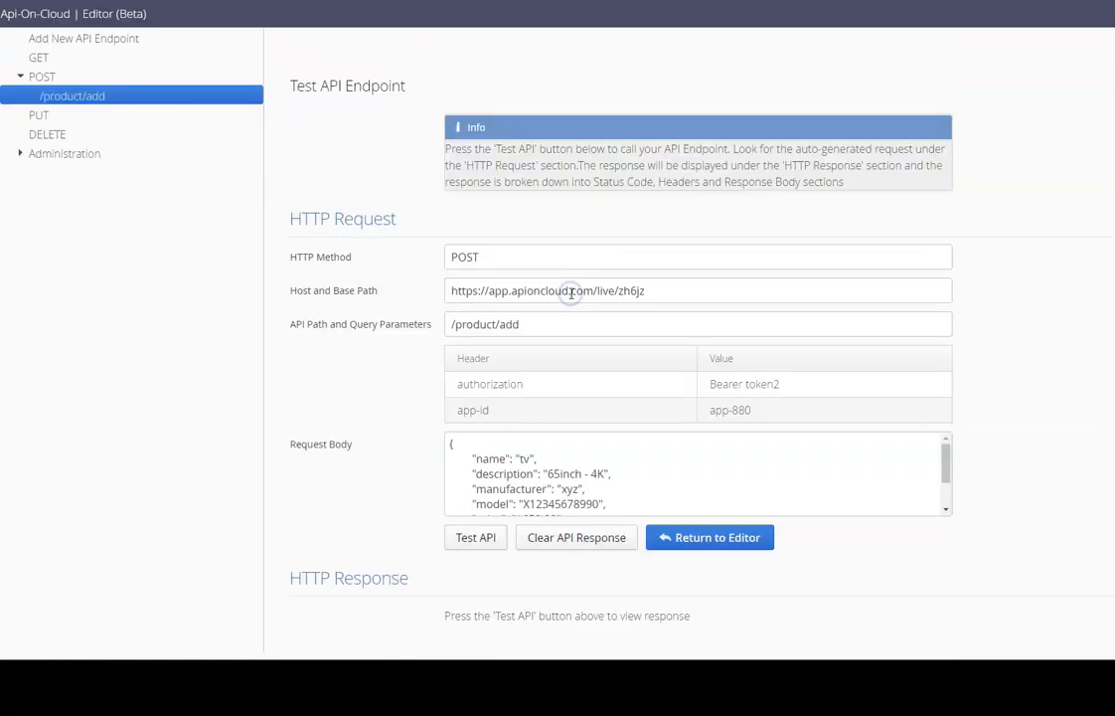
click(794, 394)
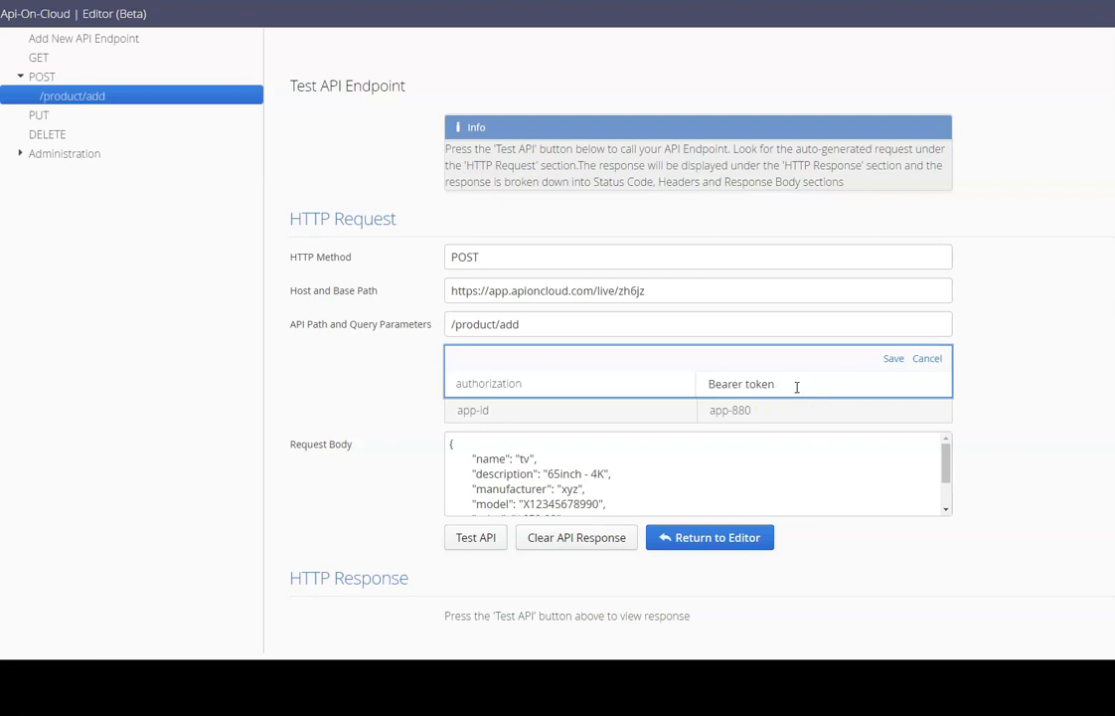
click(781, 411)
click(891, 359)
click(770, 406)
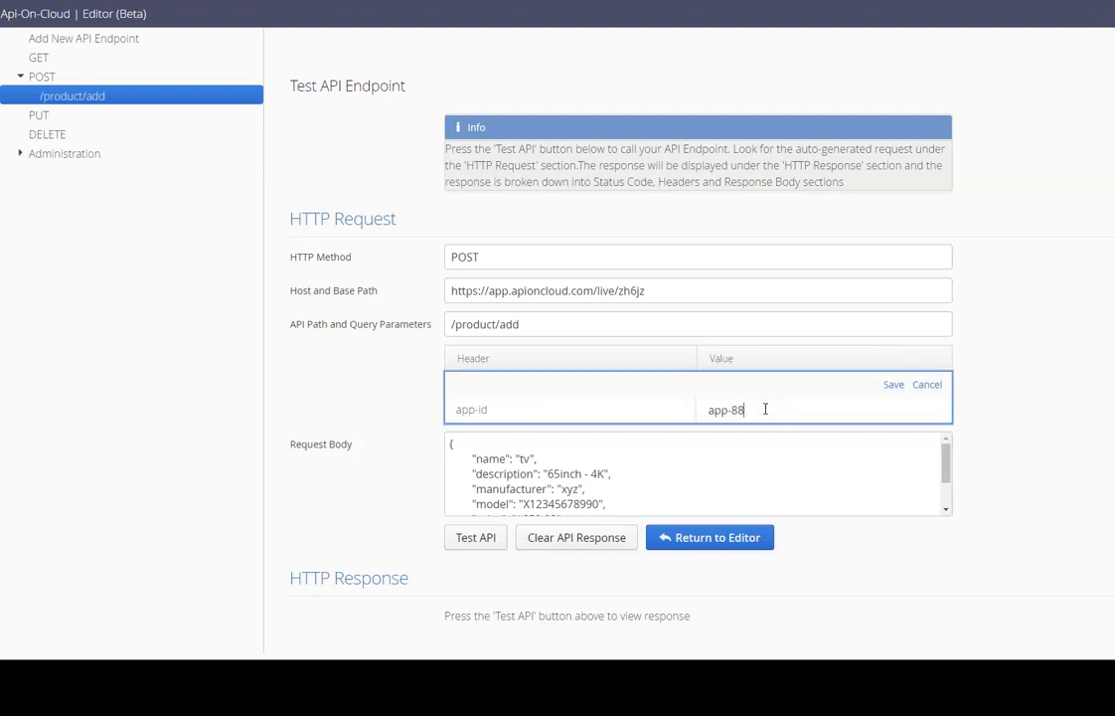
click(893, 384)
click(475, 534)
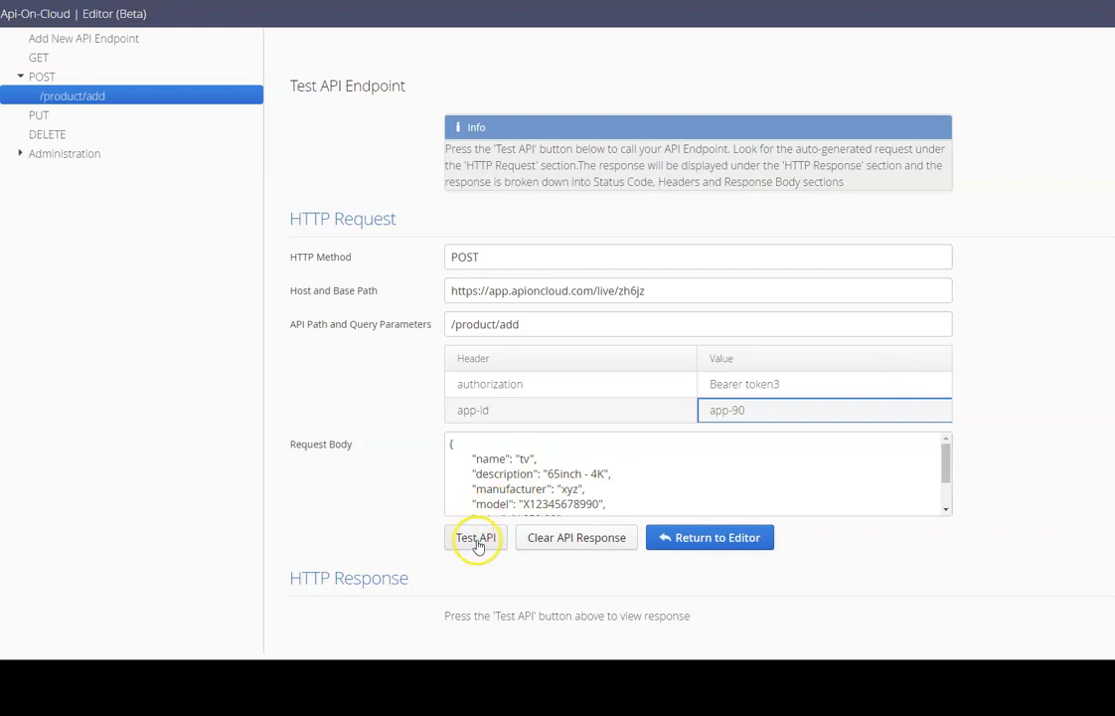
scroll(478, 542, down, 3)
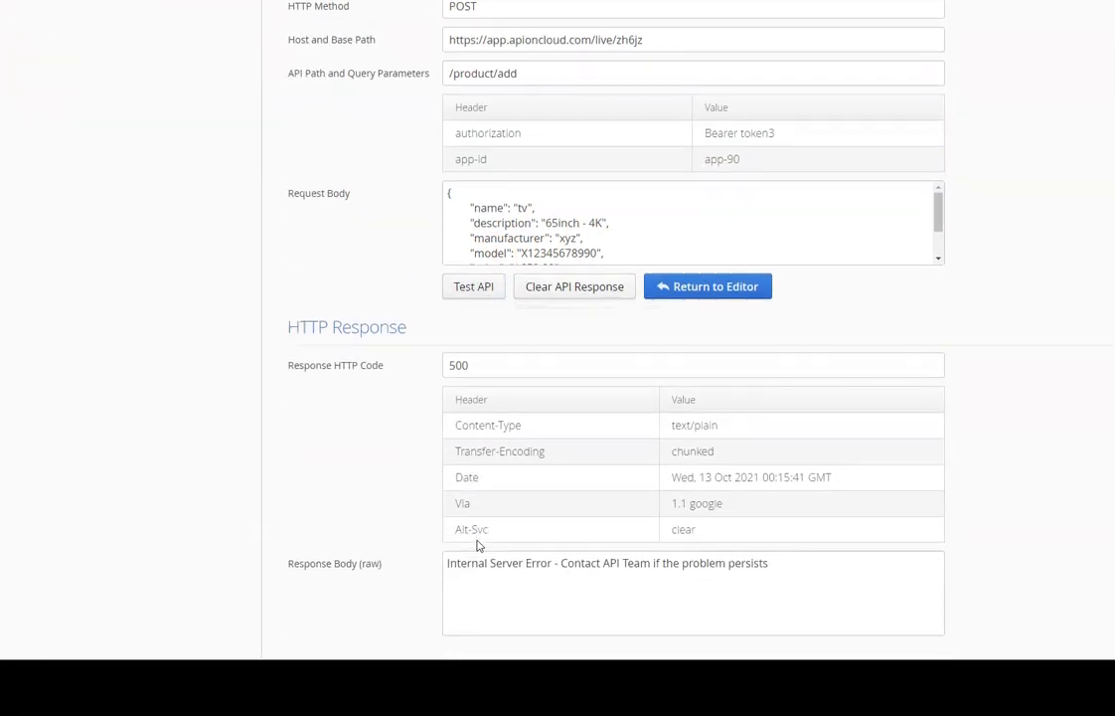
click(579, 291)
Set app-id to app-99 and test, getting a 201 response.
click(743, 412)
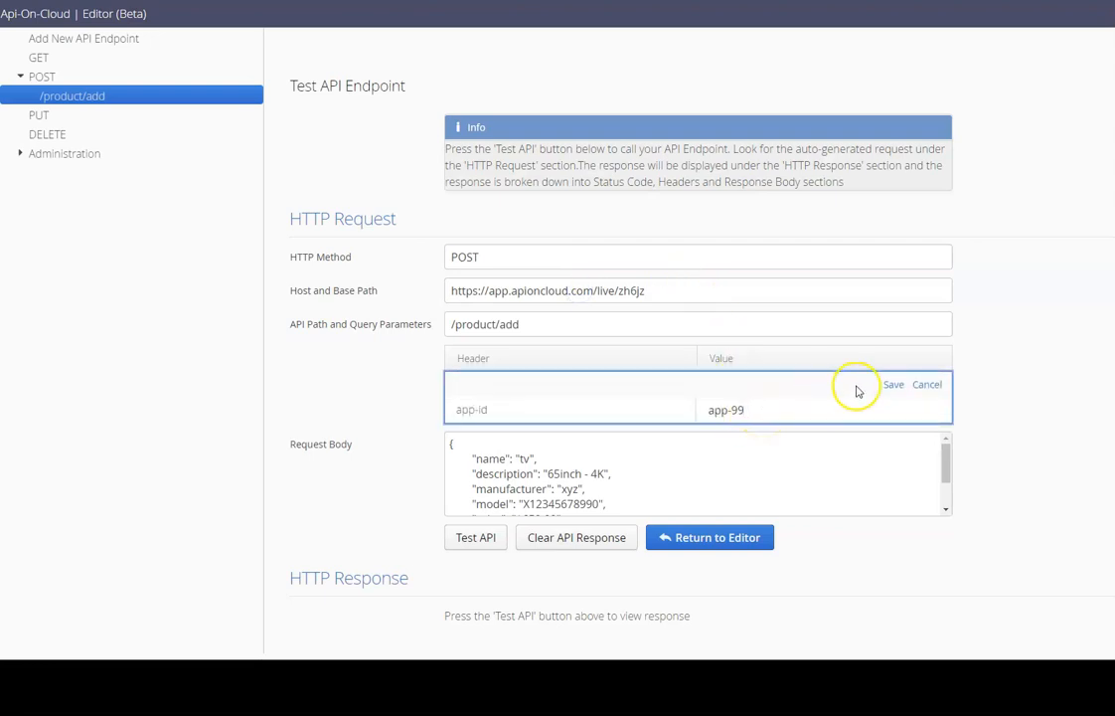
click(892, 383)
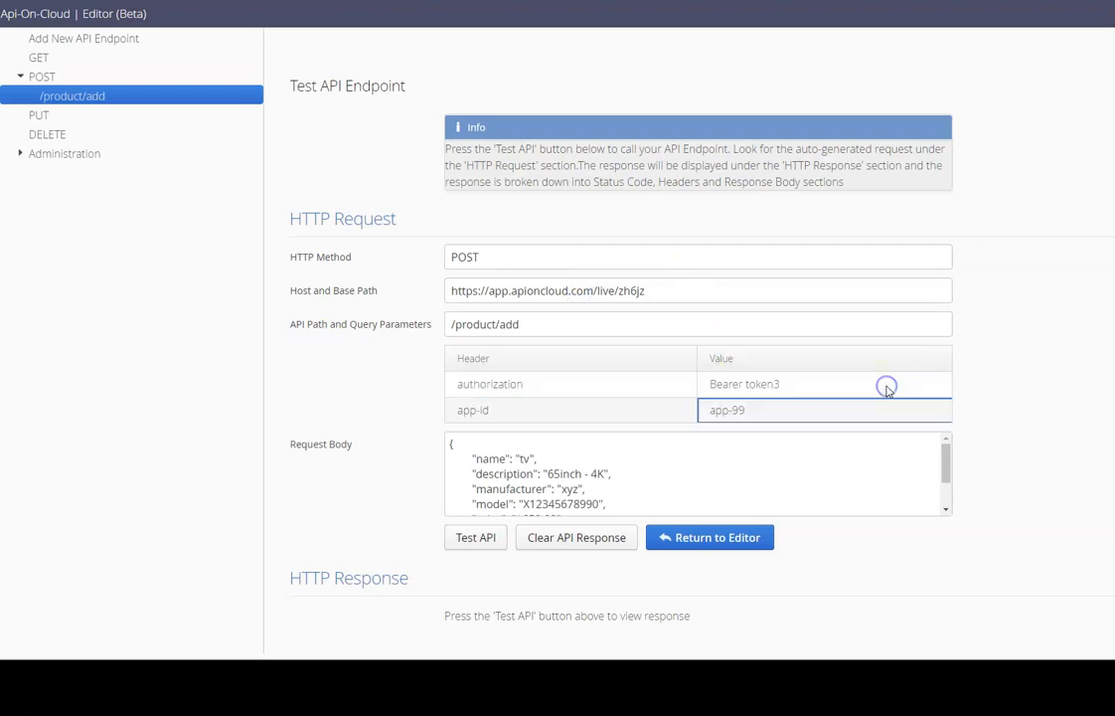
click(475, 536)
scroll(491, 548, down, 3)
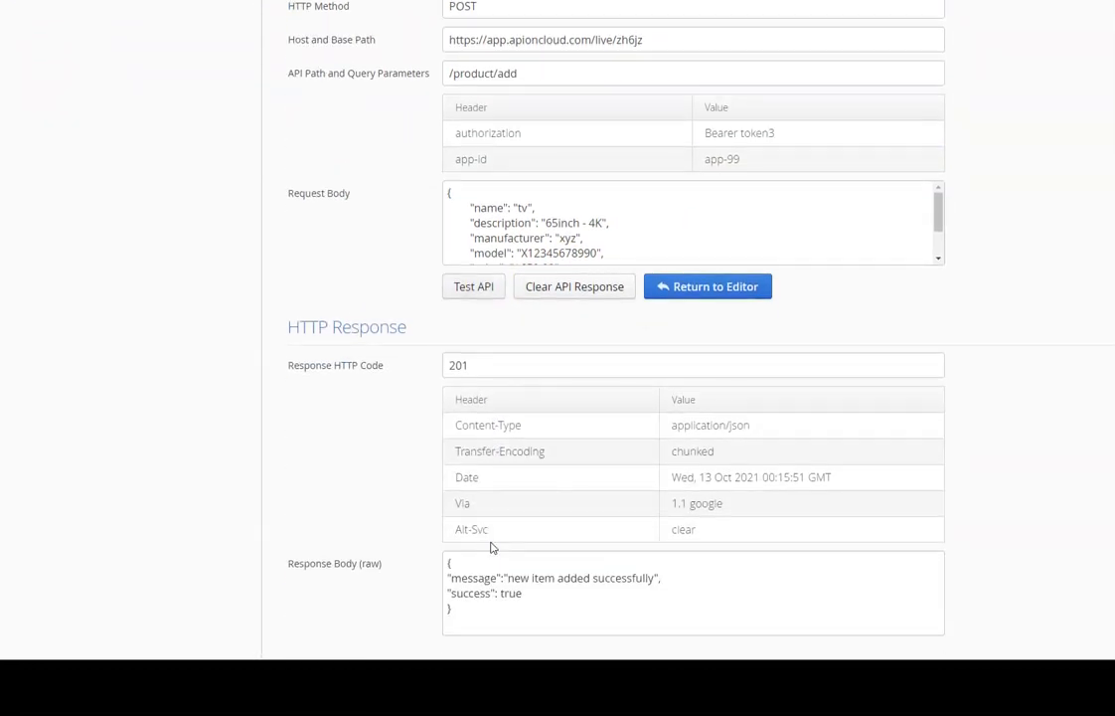
Retest with a new token and app-id app-999, getting a 422 for unknown fields.
click(568, 290)
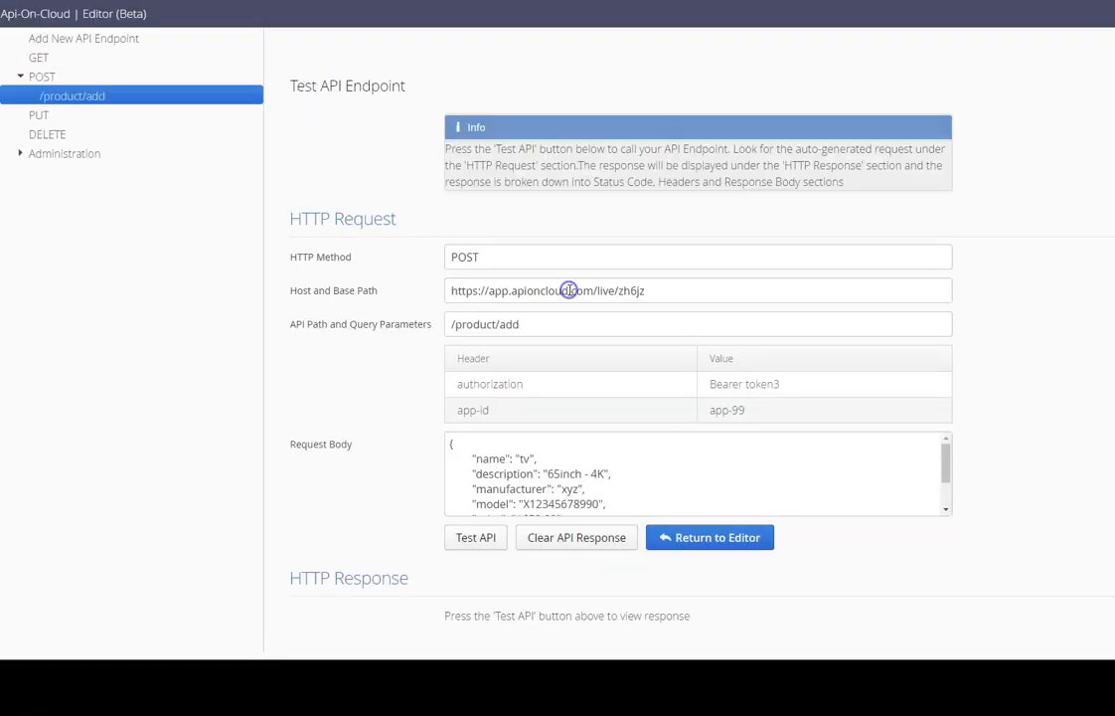
click(743, 390)
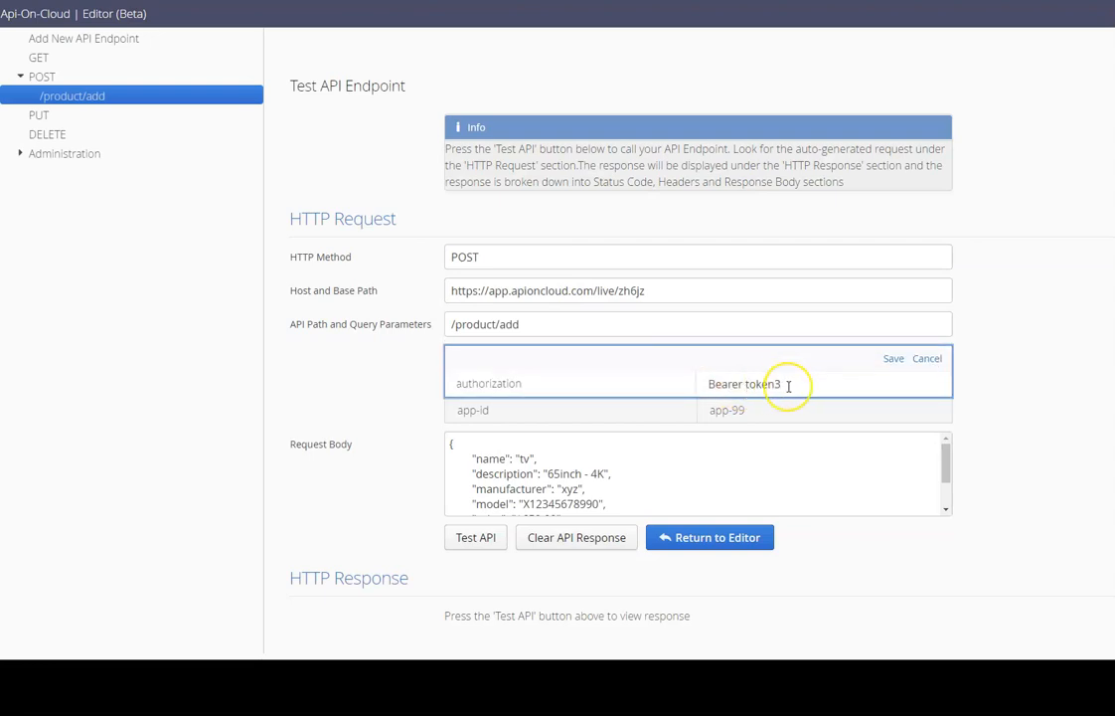
click(893, 359)
click(792, 411)
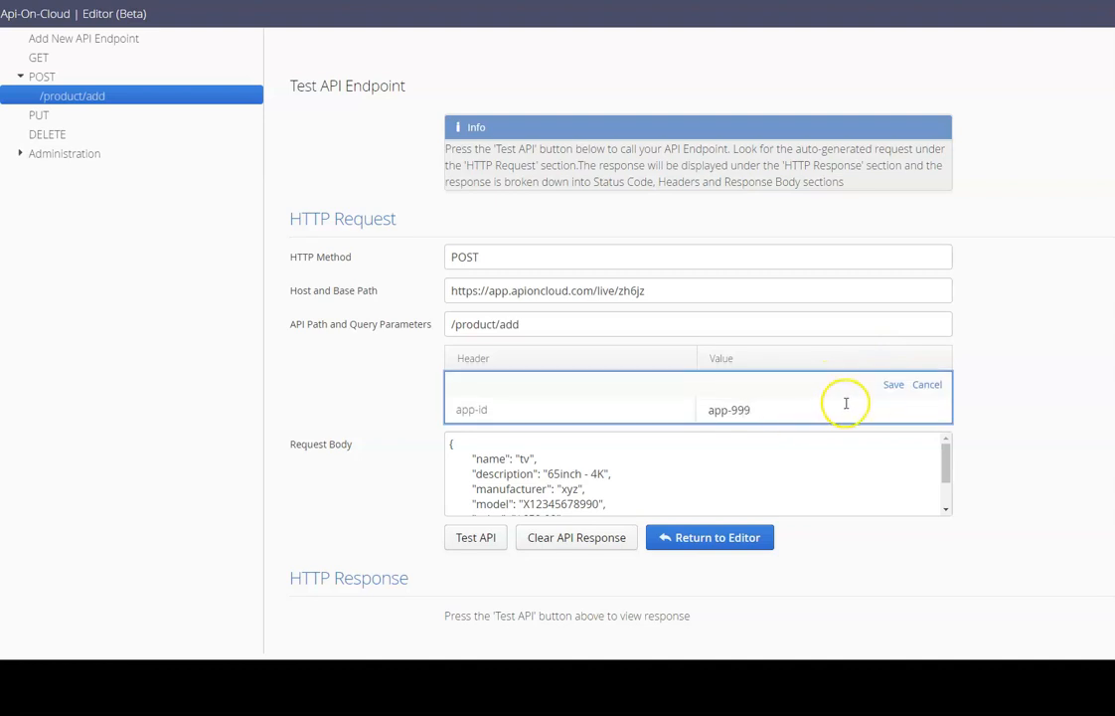
click(893, 384)
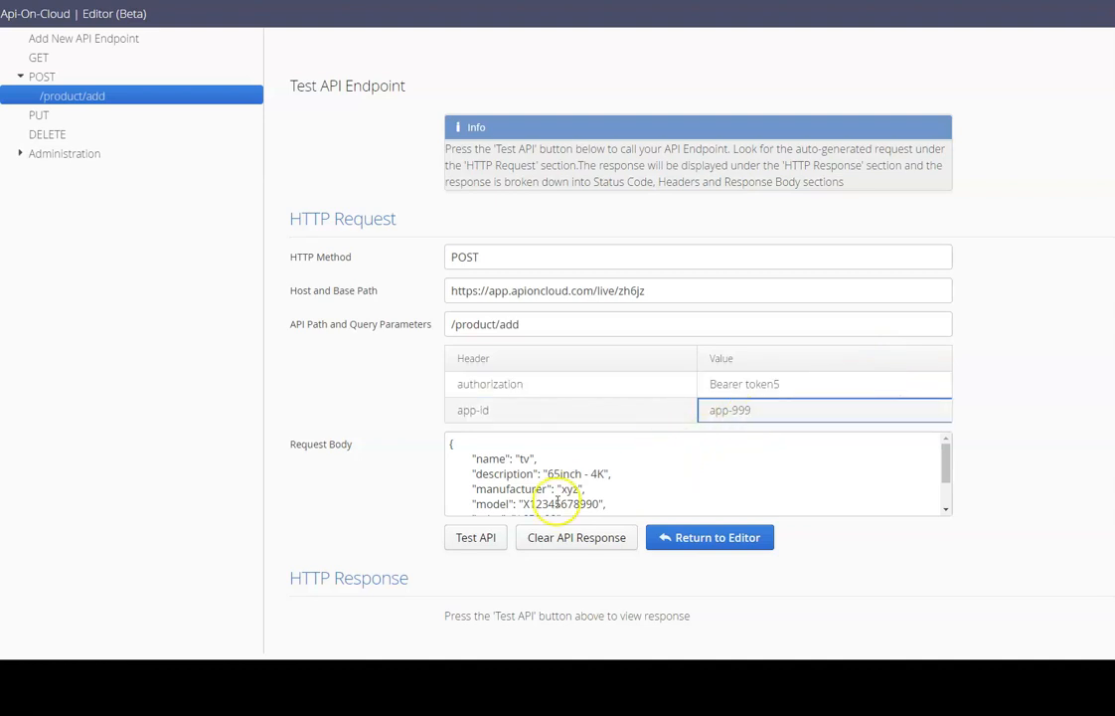
click(484, 537)
scroll(497, 540, down, 1)
scroll(497, 539, down, 3)
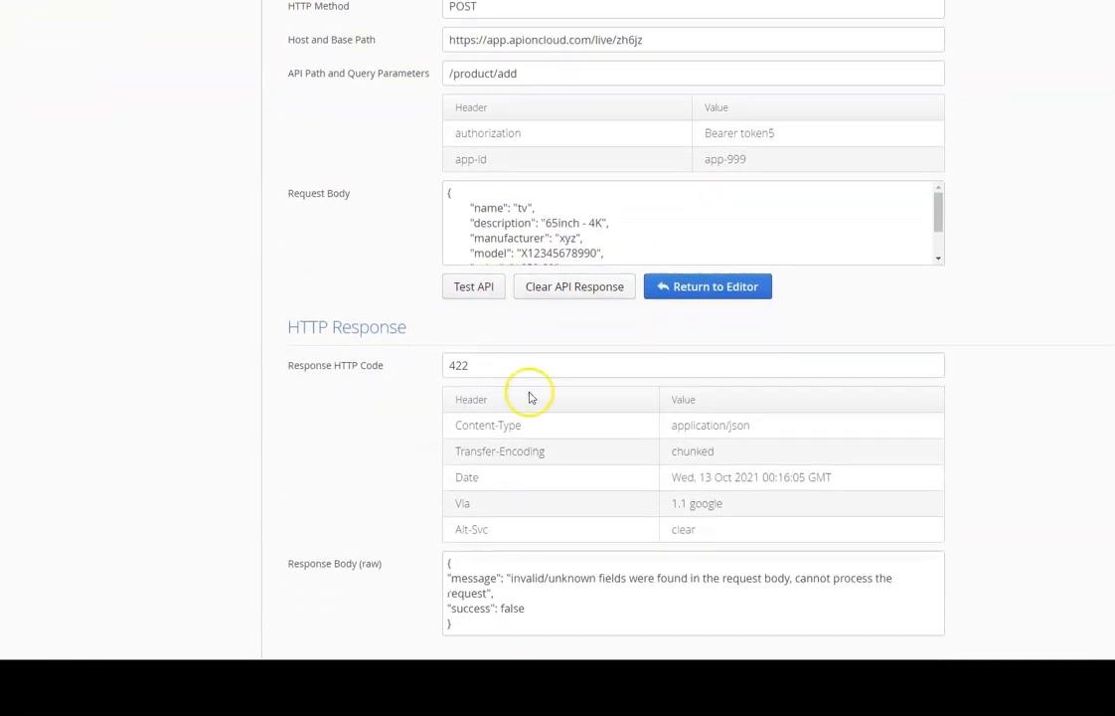
Retest with another token and app-id app-9990, getting a 403 permission denied.
click(576, 287)
click(787, 383)
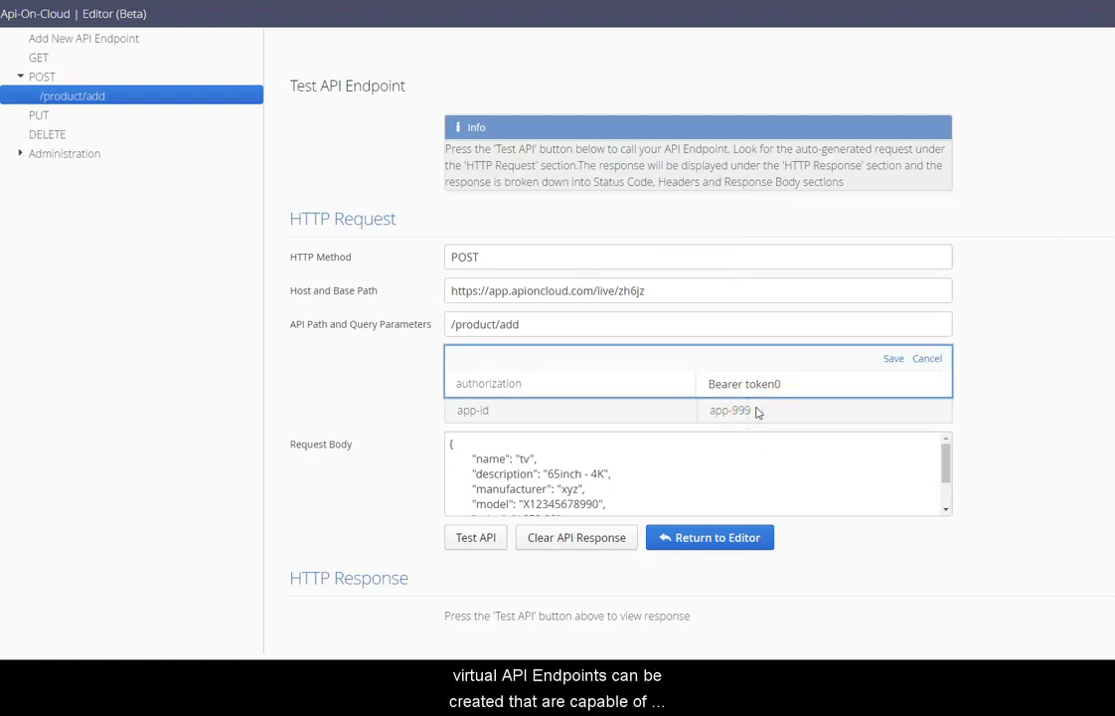
click(890, 359)
click(784, 413)
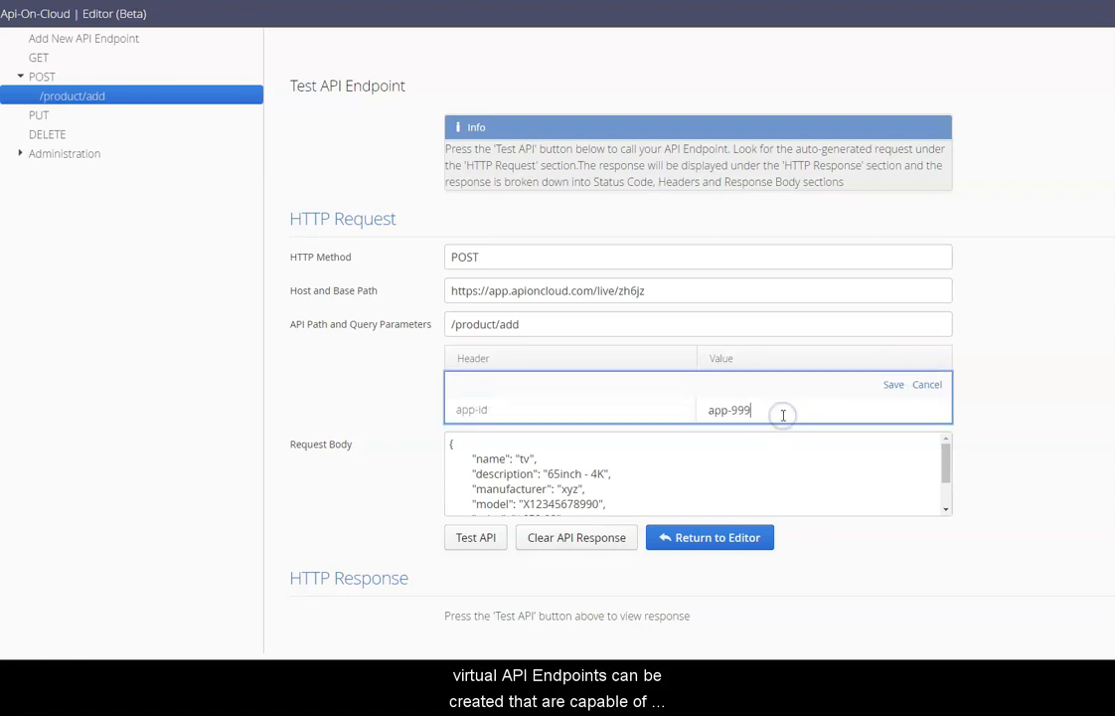
text(0)
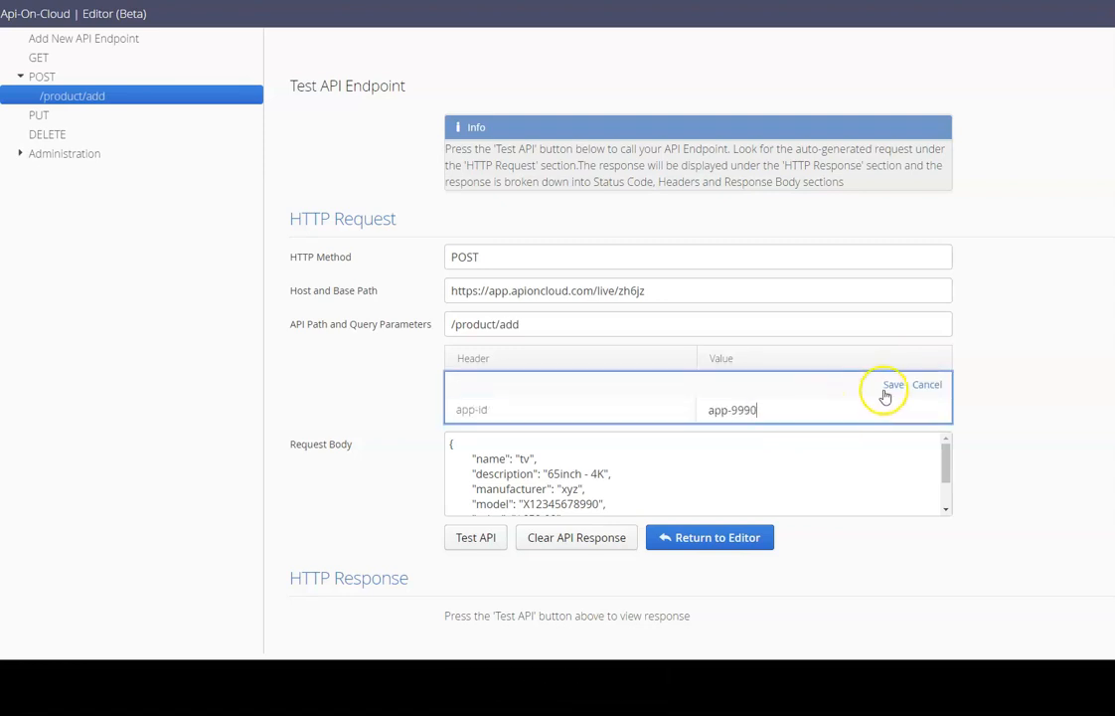
click(892, 385)
click(476, 537)
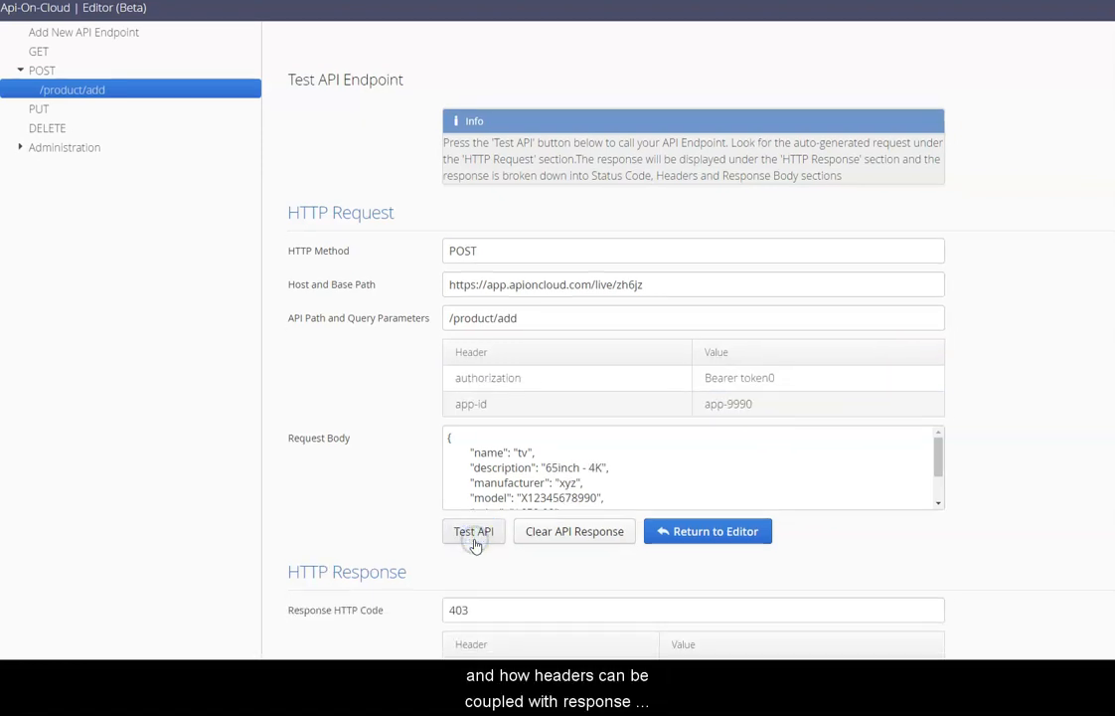
scroll(475, 544, down, 3)
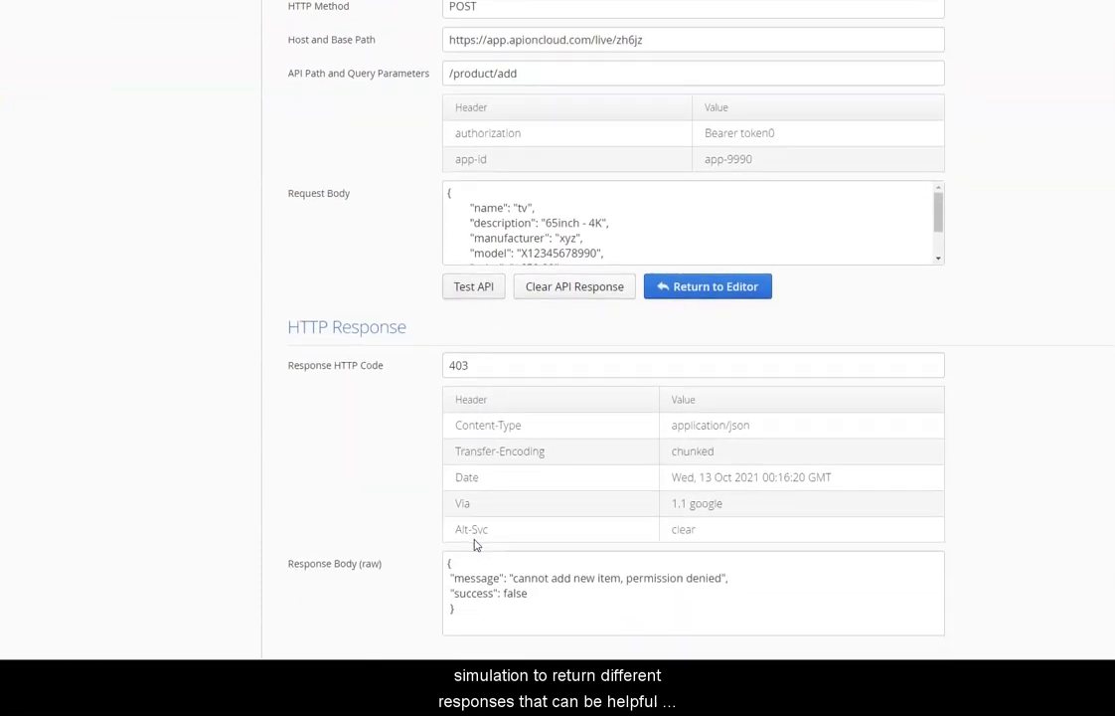